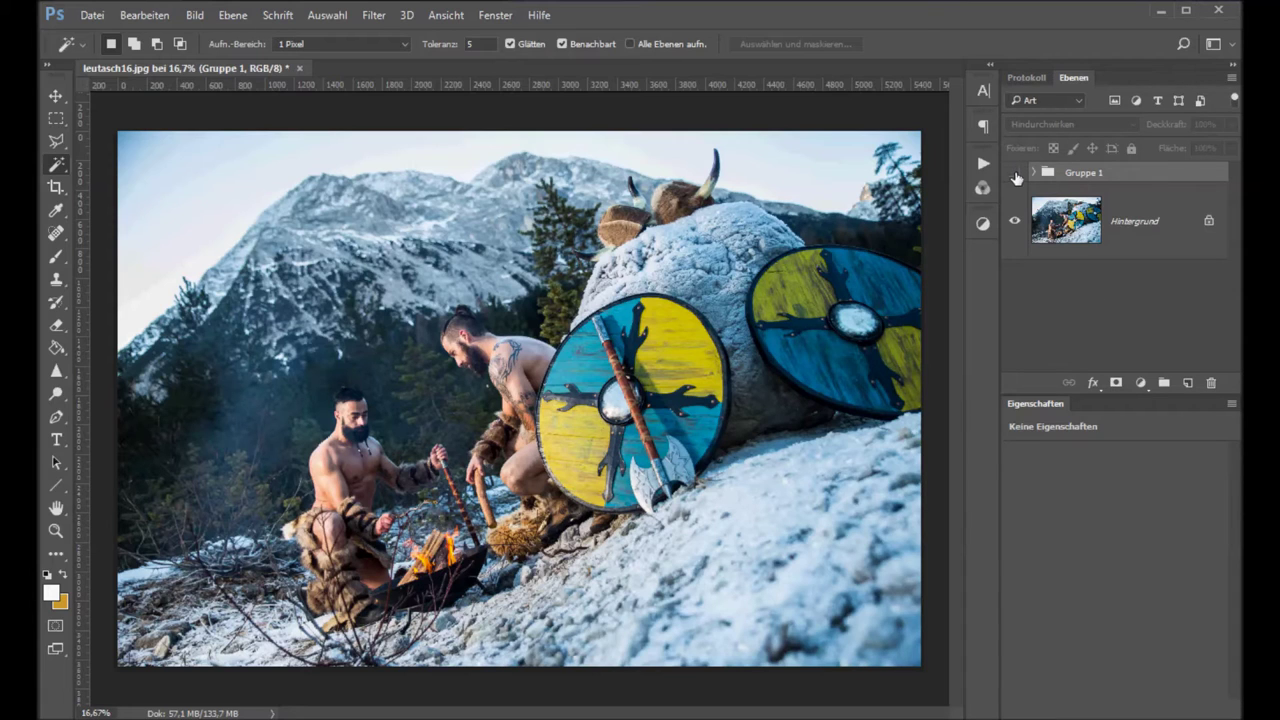
Toggle the Gruppe 1 sunlight glow on and off to compare, leaving it hidden.
{"action": "left_click", "coordinate": [1015, 173]}
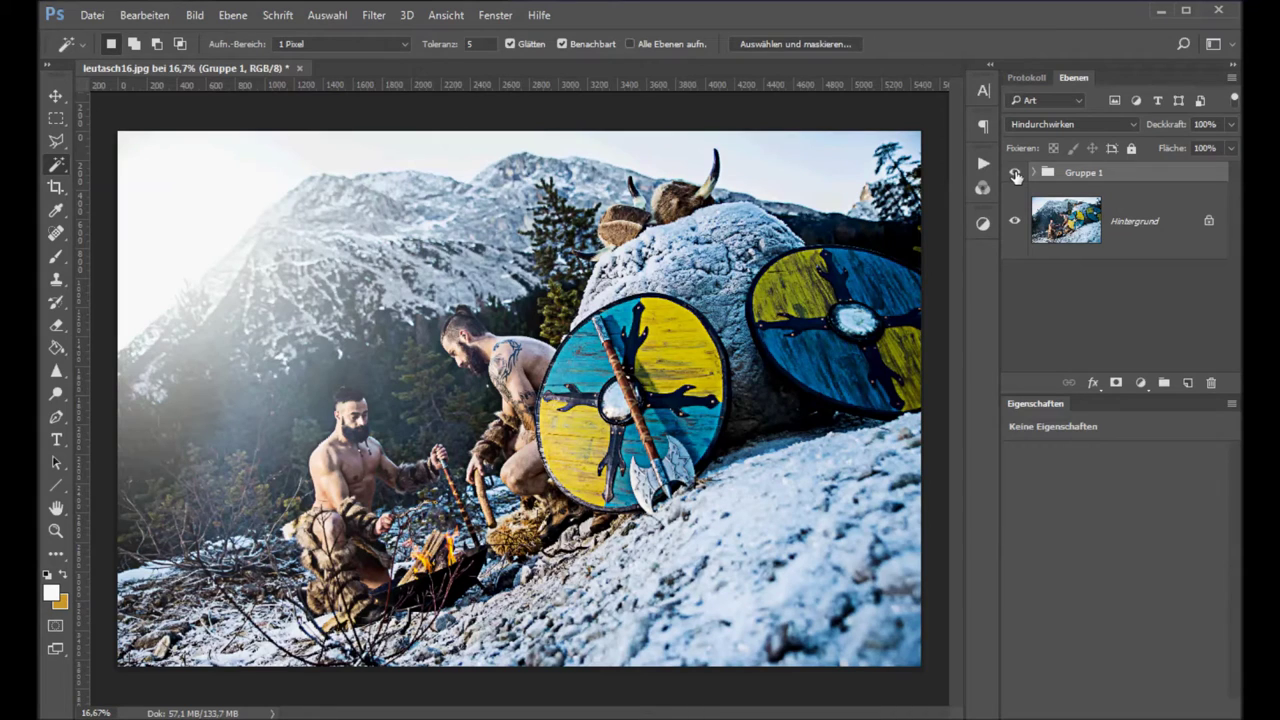
{"action": "left_click", "coordinate": [1015, 174]}
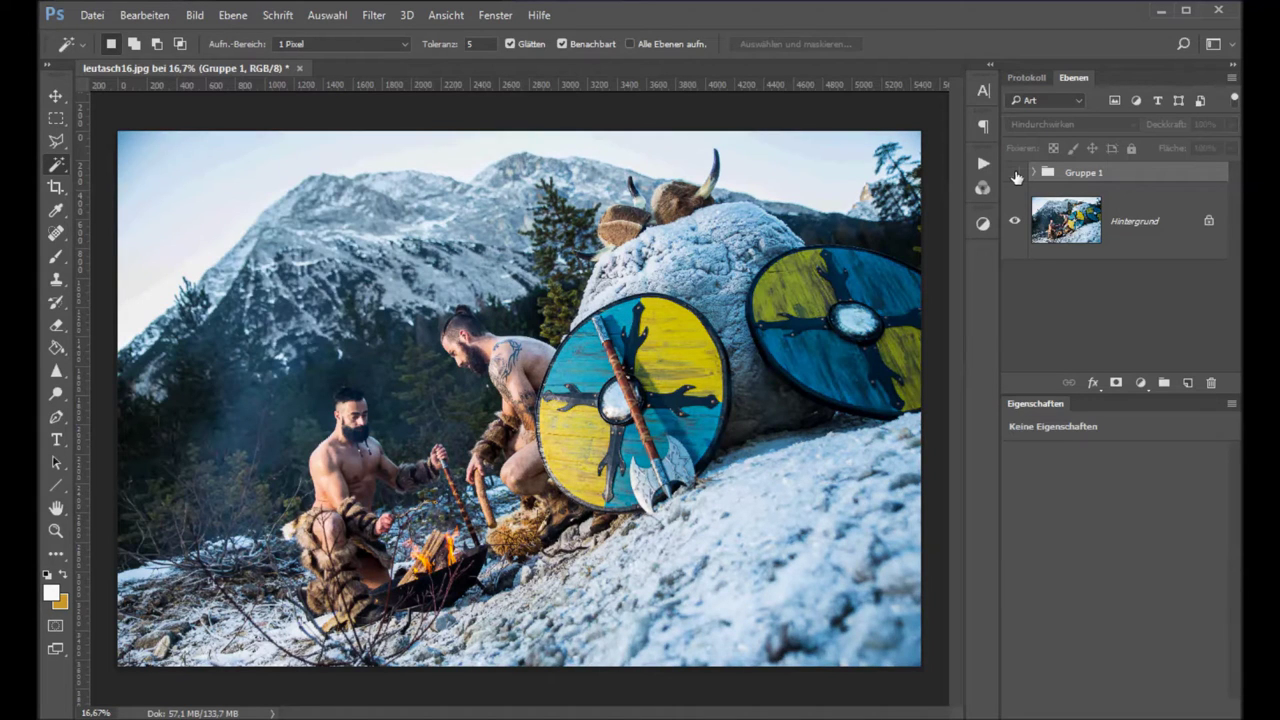
{"action": "left_click", "coordinate": [1015, 174]}
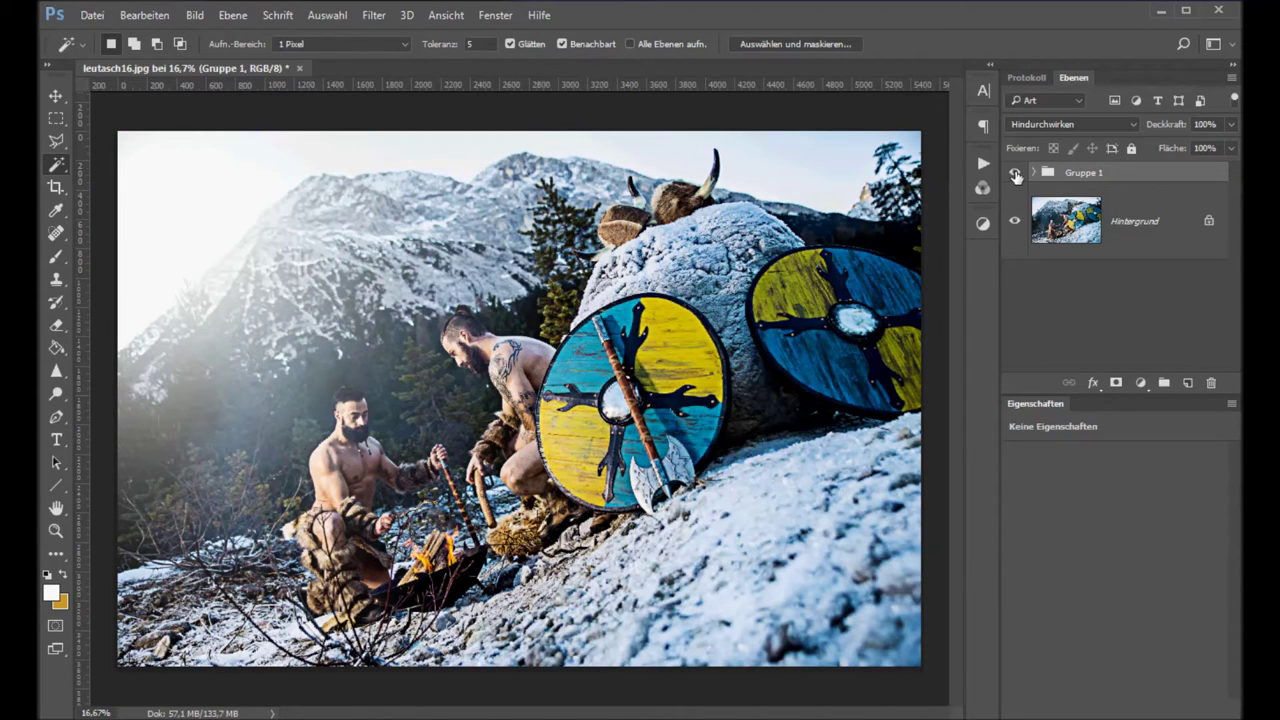
{"action": "left_click", "coordinate": [1015, 174]}
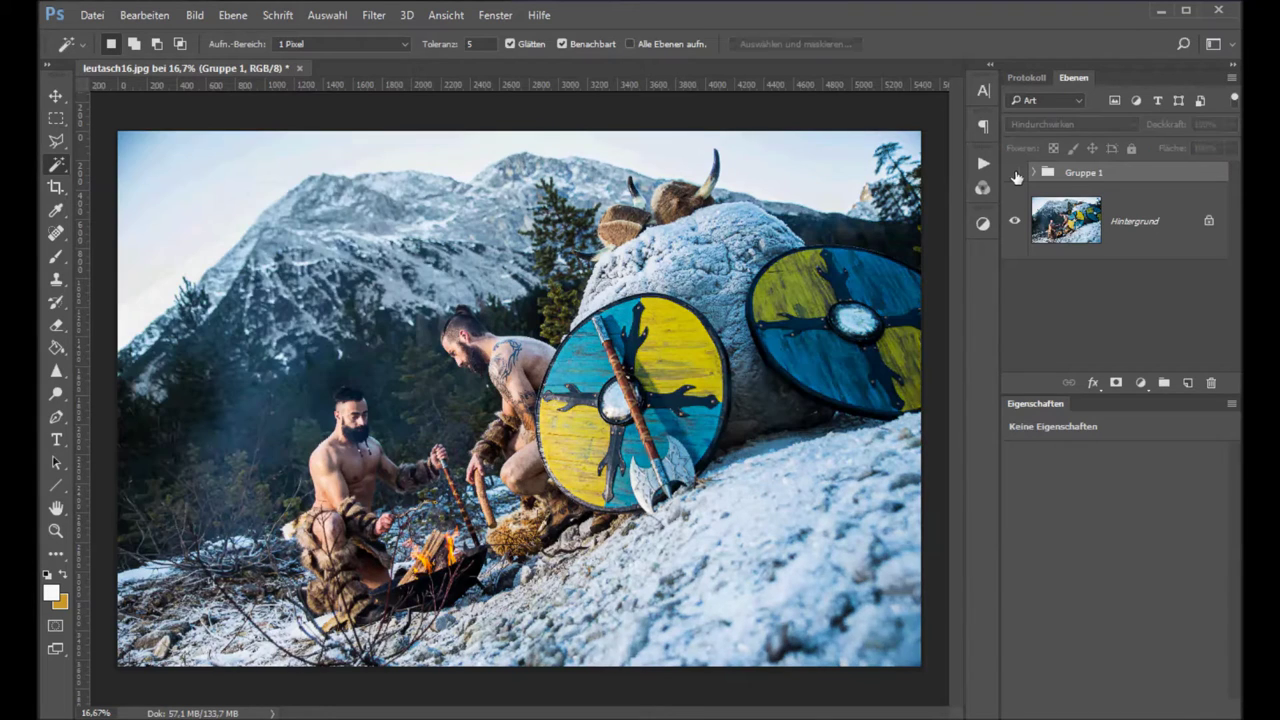
{"action": "left_click", "coordinate": [1015, 174]}
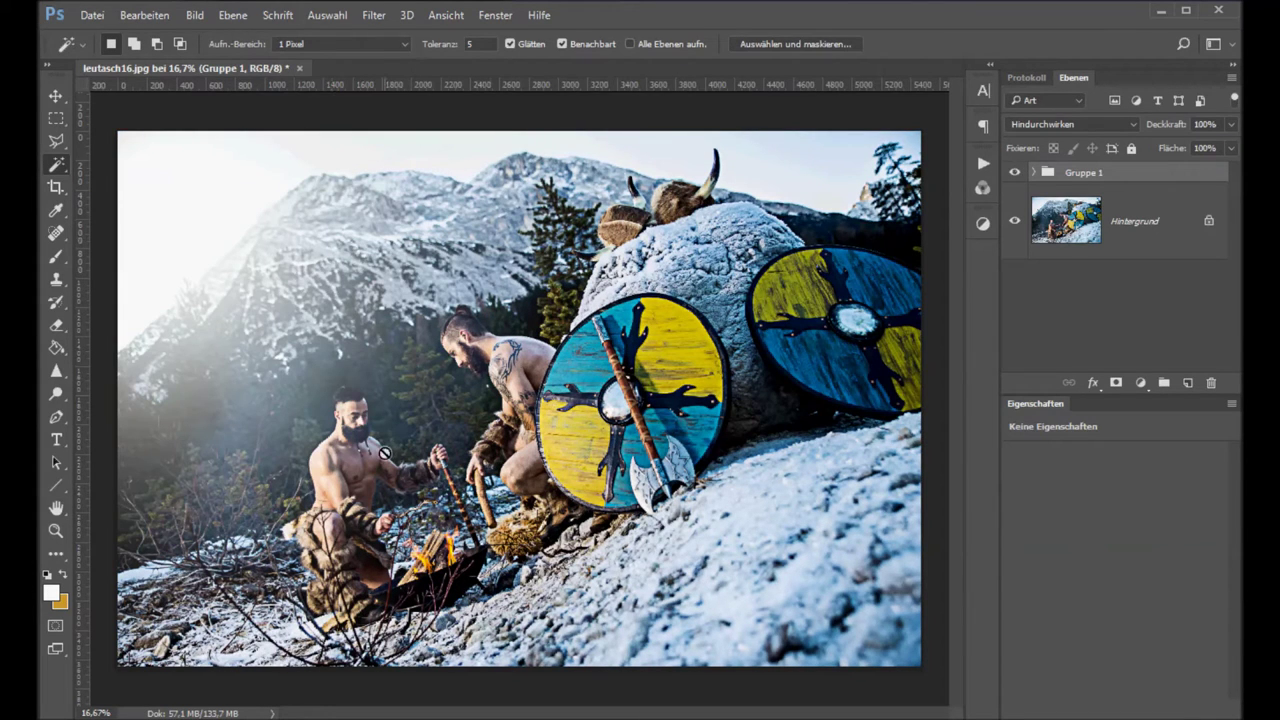
{"action": "left_click", "coordinate": [1016, 175]}
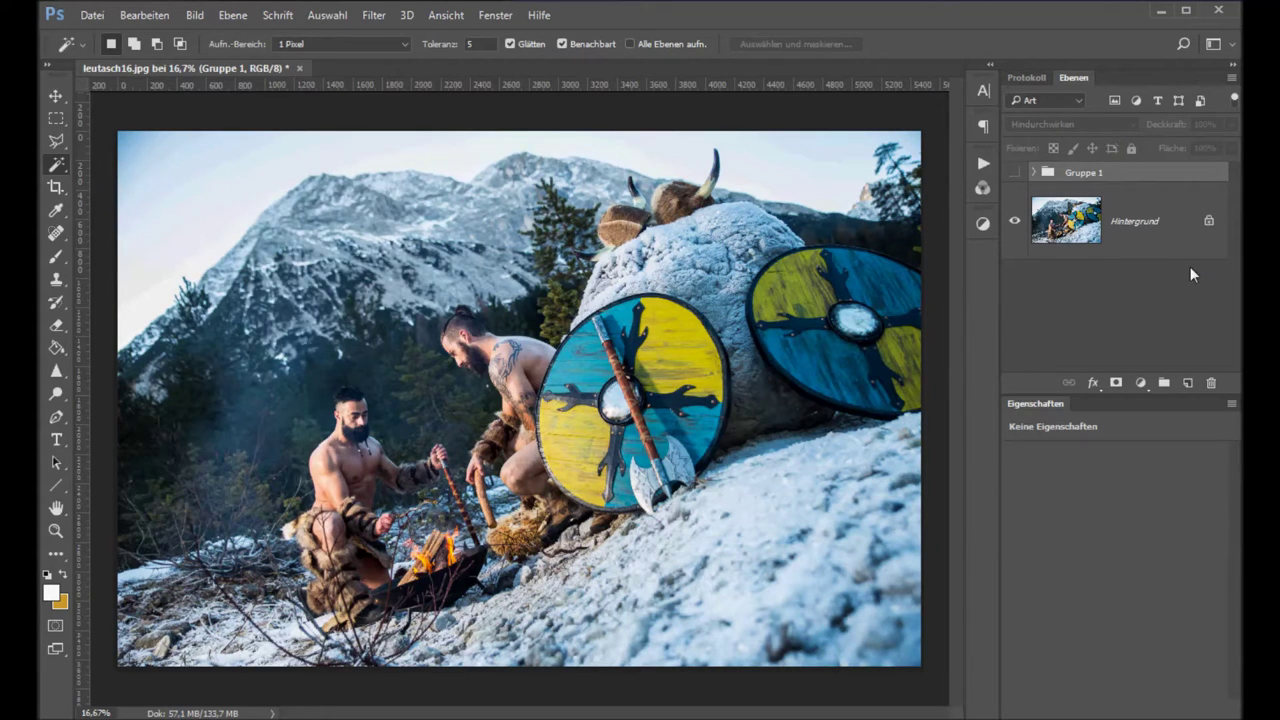
Delete Gruppe 1 with its contents ('Gruppe und Inhalt') and duplicate Hintergrund as Ebene 1.
{"action": "left_click", "coordinate": [1211, 386]}
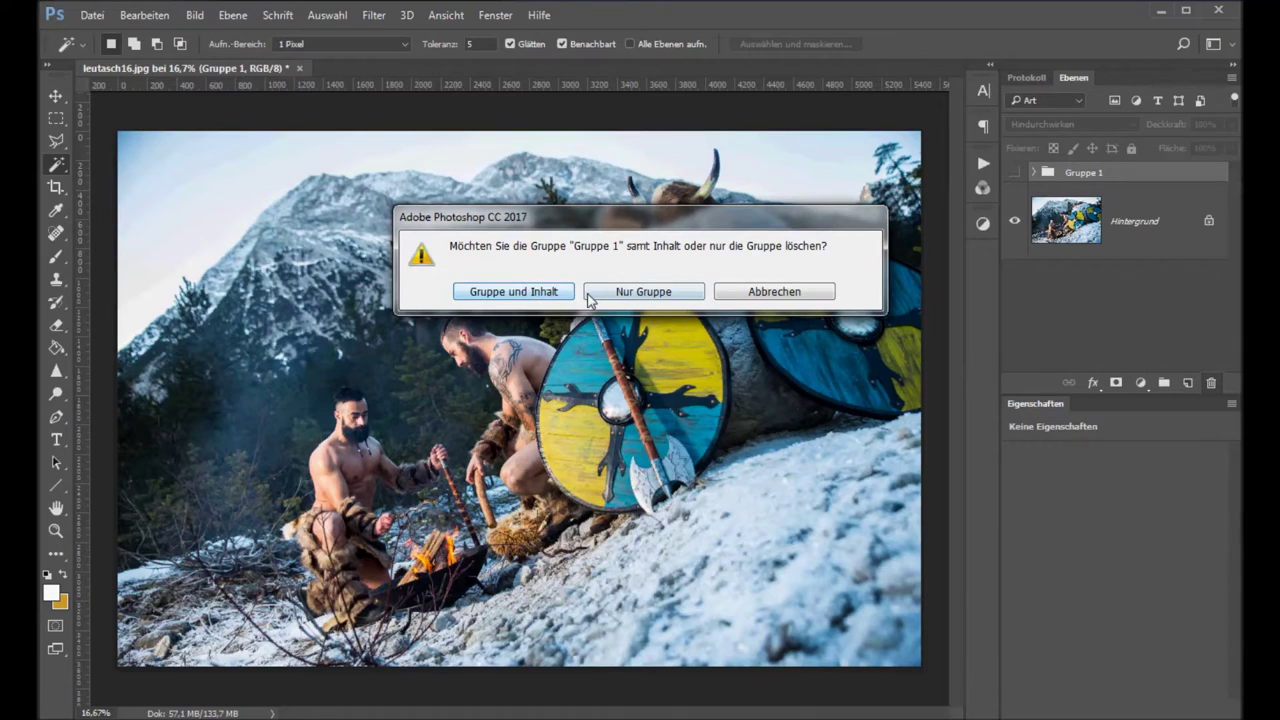
{"action": "left_click", "coordinate": [483, 292]}
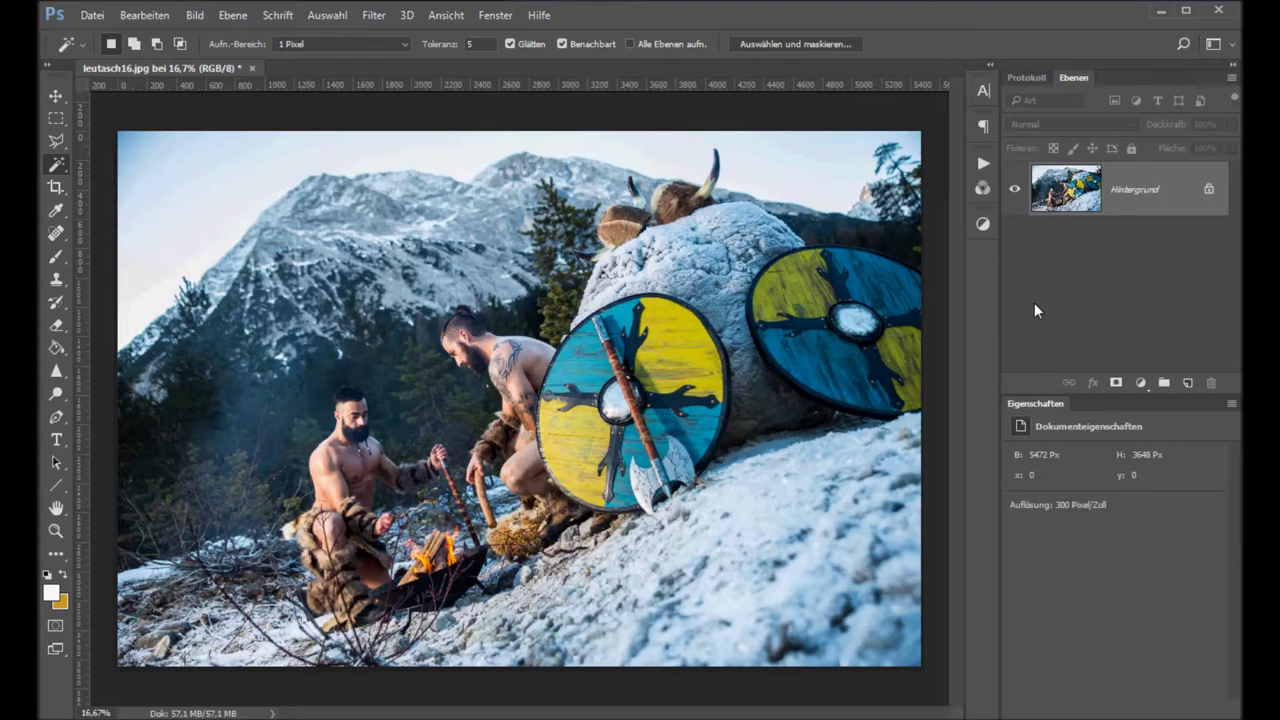
{"action": "key", "text": "ctrl+j"}
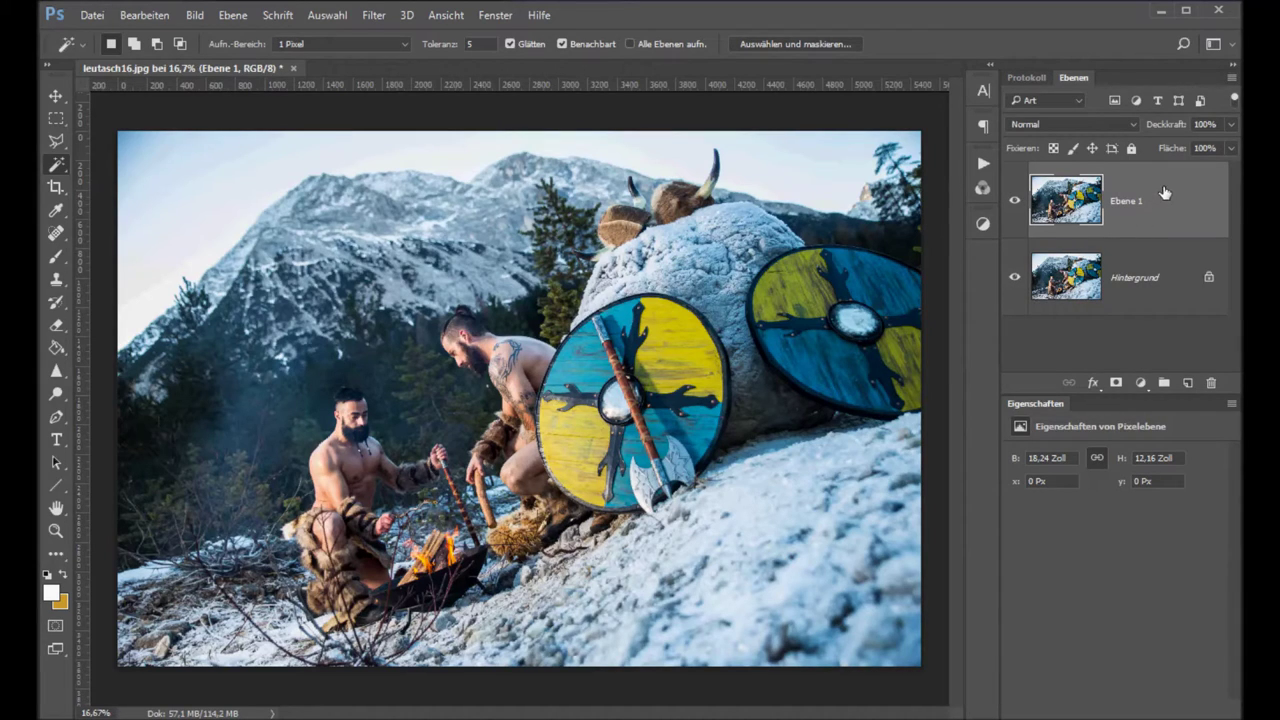
{"action": "left_click", "coordinate": [374, 15]}
{"action": "mouse_move", "coordinate": [406, 360]}
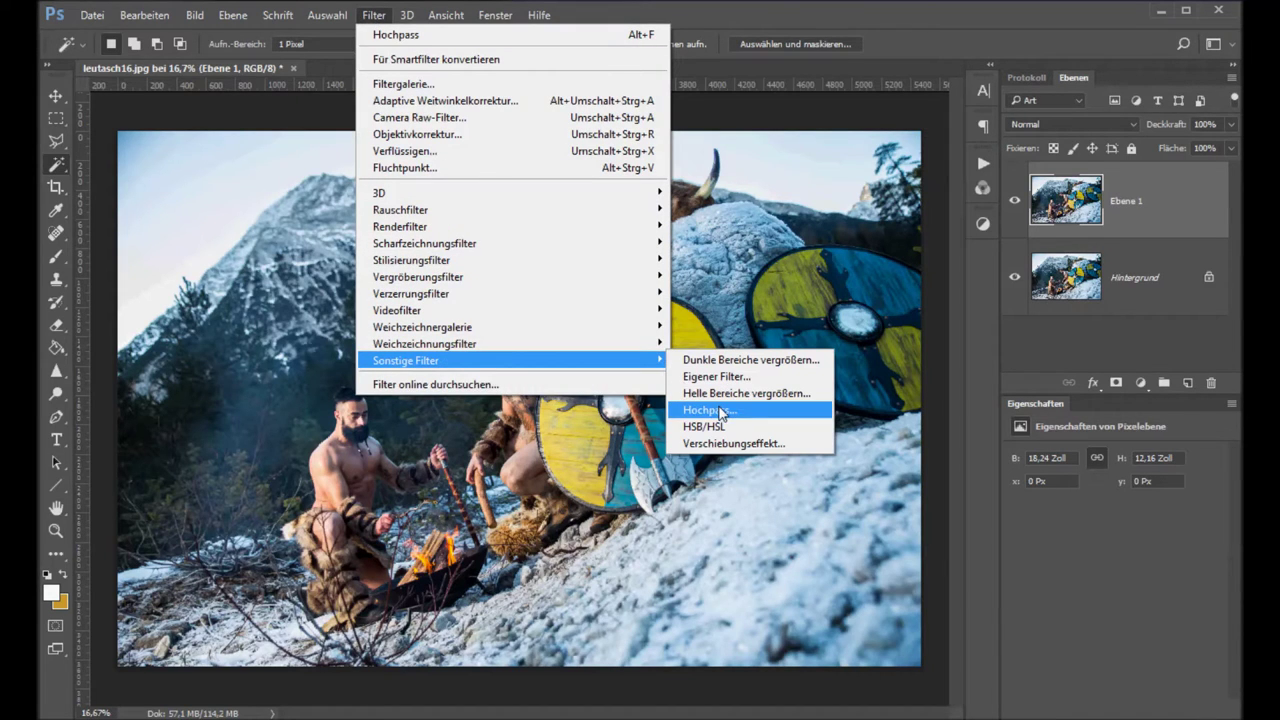
Apply a Hochpass (High Pass) filter with a 25-pixel radius to Ebene 1.
{"action": "left_click", "coordinate": [720, 410]}
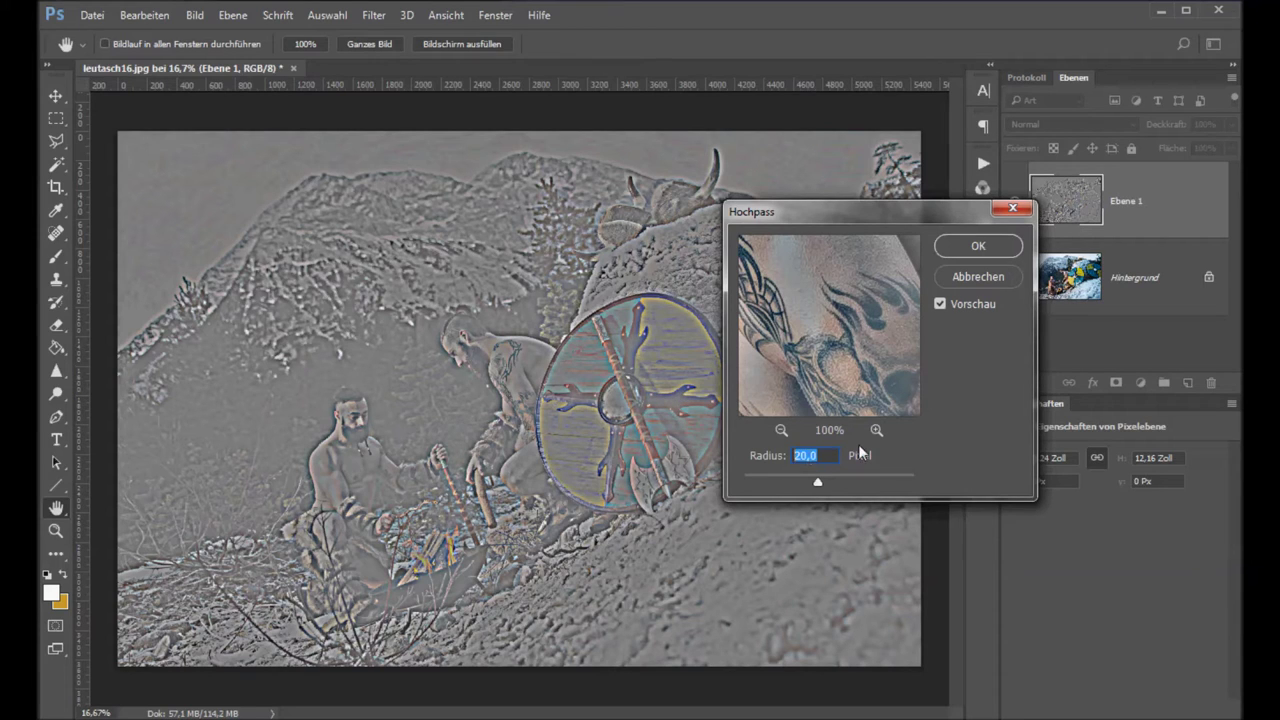
{"action": "type", "text": "25"}
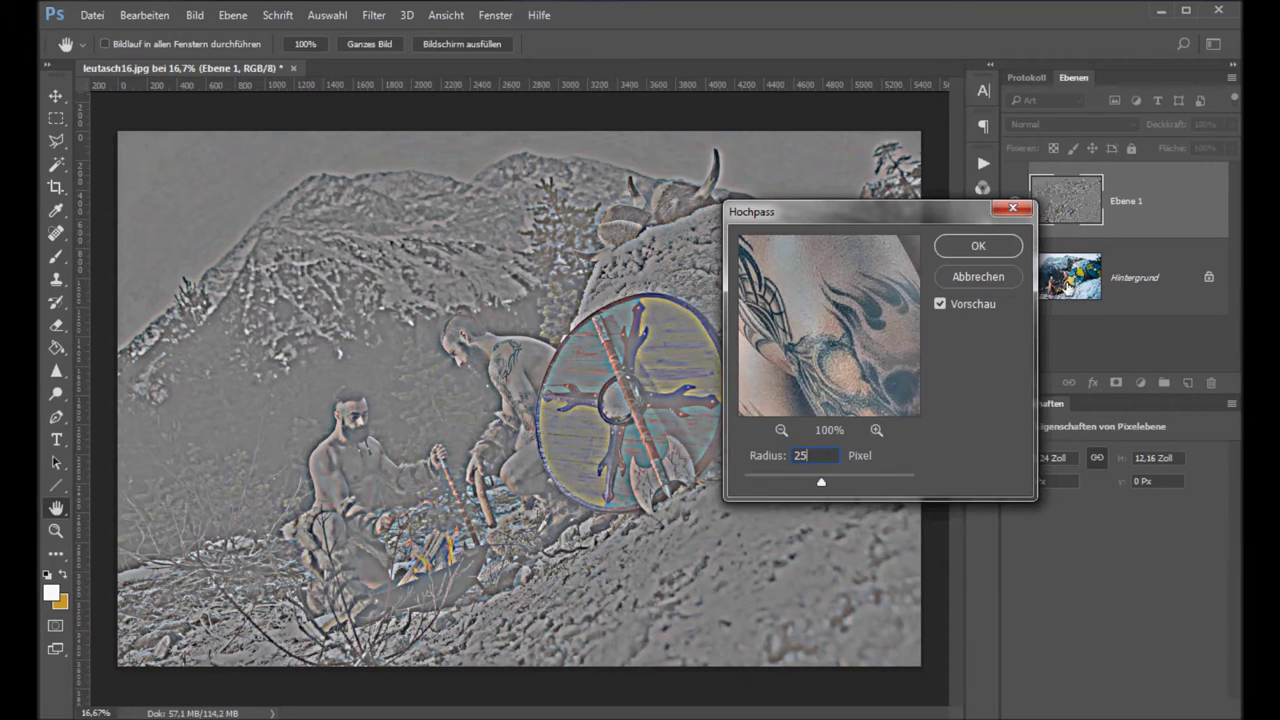
{"action": "left_click", "coordinate": [978, 246]}
{"action": "key", "text": "w"}
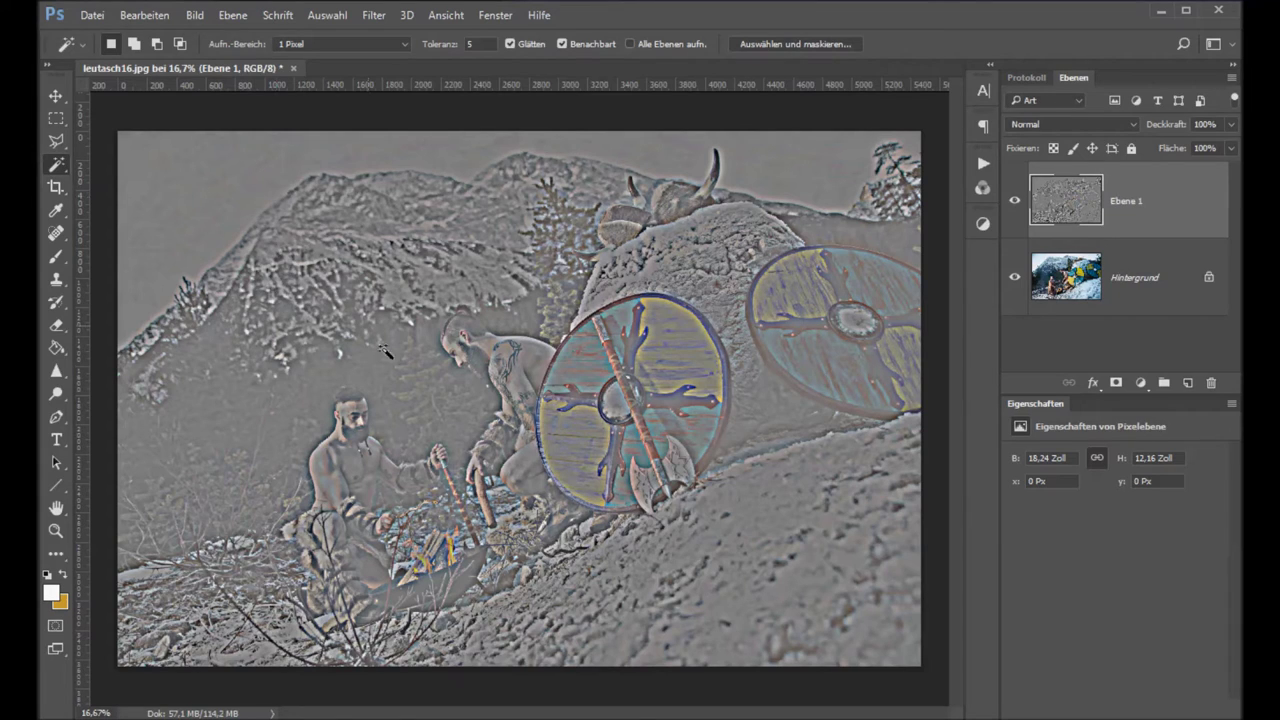
Set Ebene 1 to Ineinanderkopieren (Overlay) blending and toggle it to compare the sharpening.
{"action": "left_click", "coordinate": [1078, 124]}
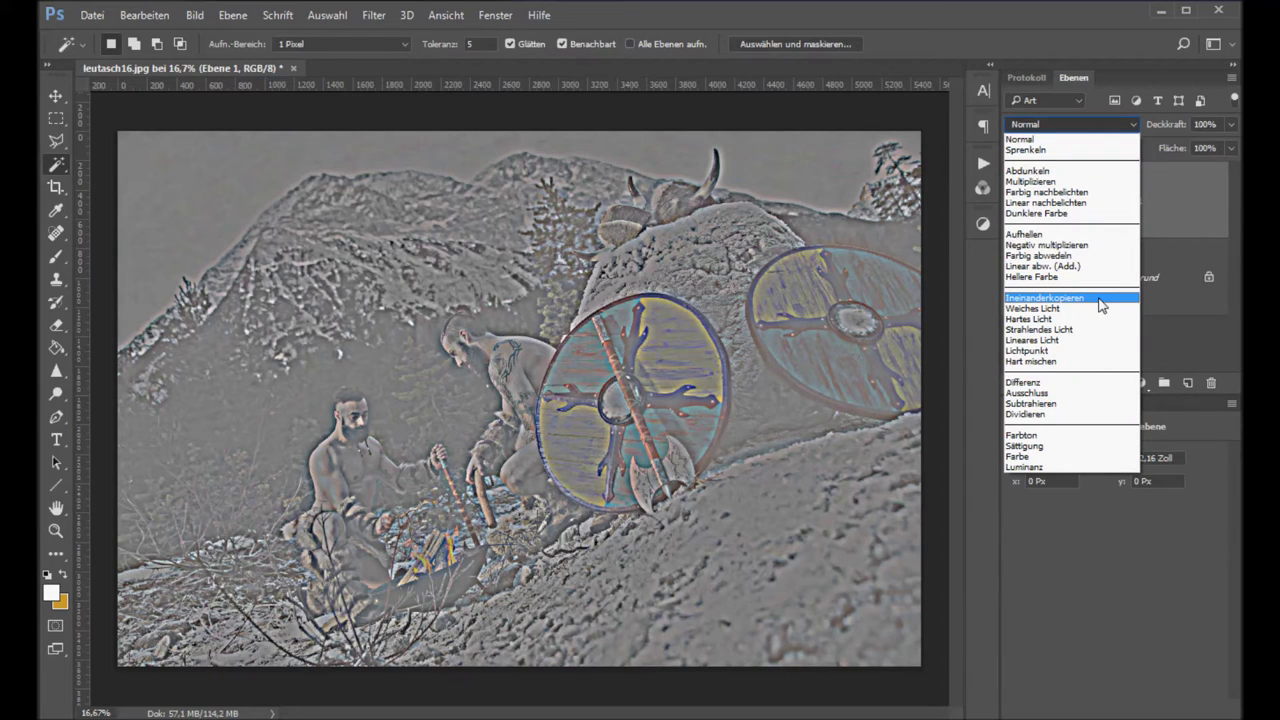
{"action": "left_click", "coordinate": [1098, 298]}
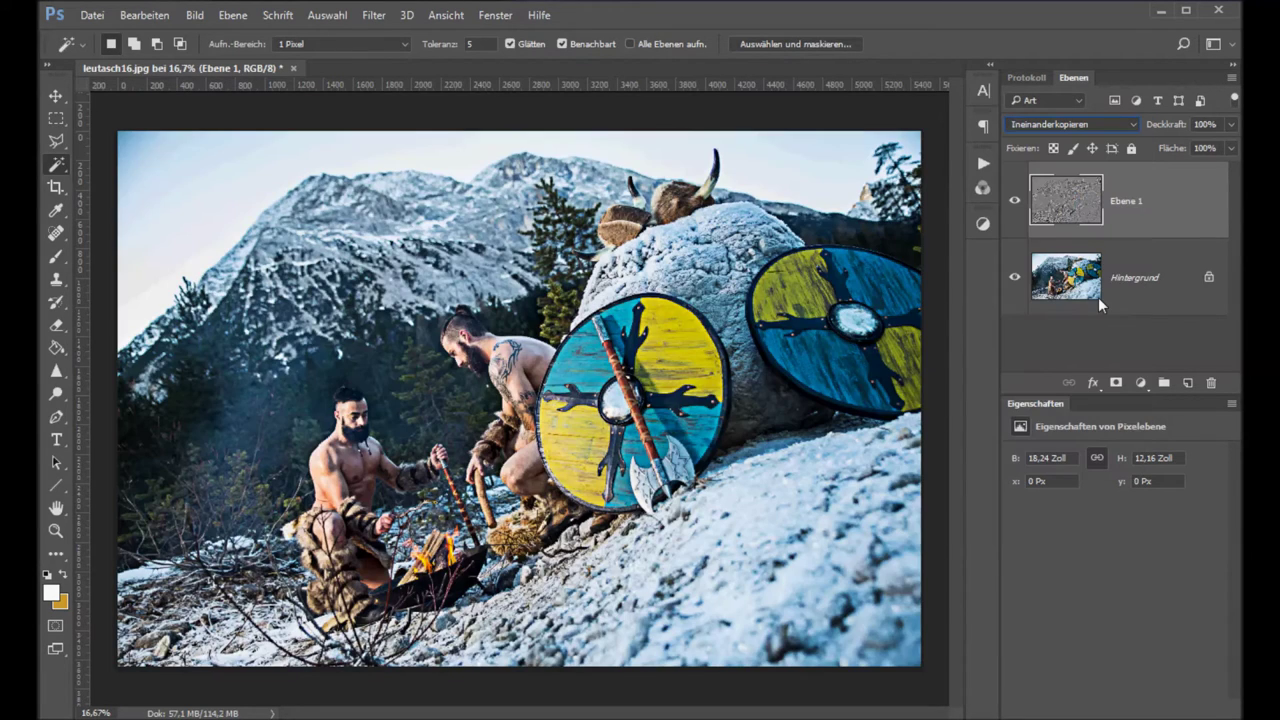
{"action": "left_click", "coordinate": [1015, 205]}
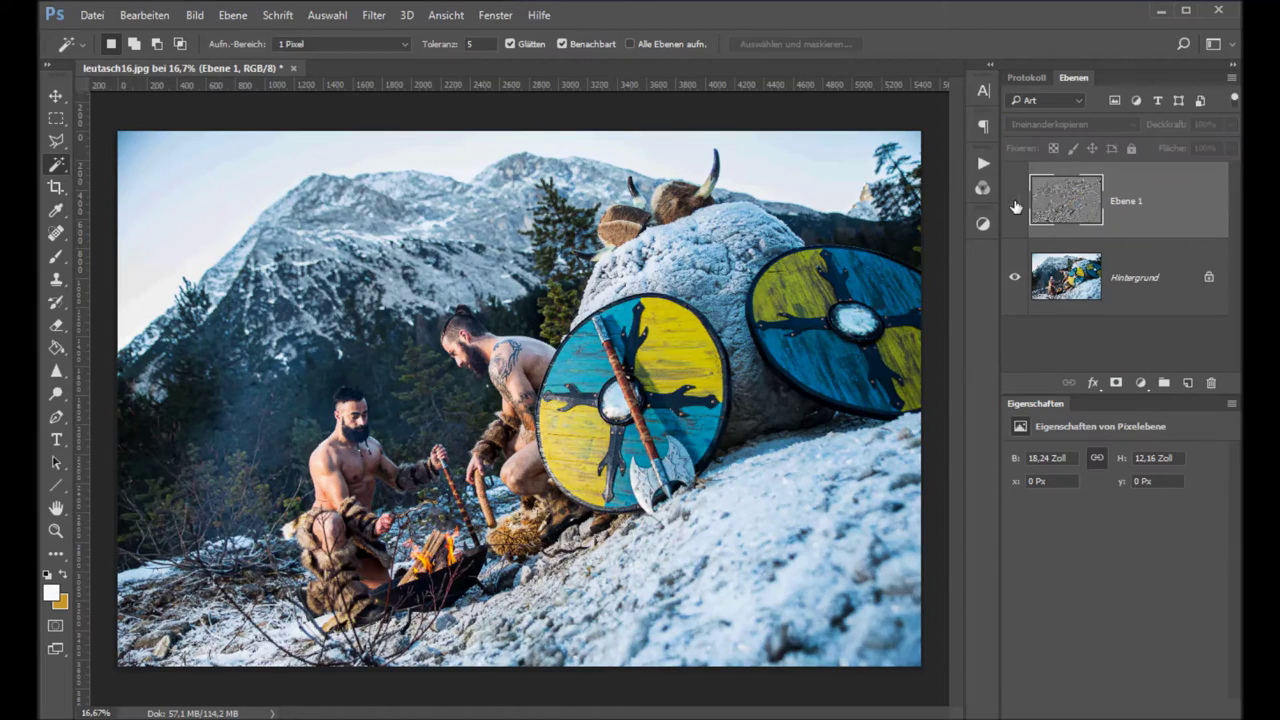
{"action": "left_click", "coordinate": [1015, 205]}
{"action": "left_click", "coordinate": [1015, 205]}
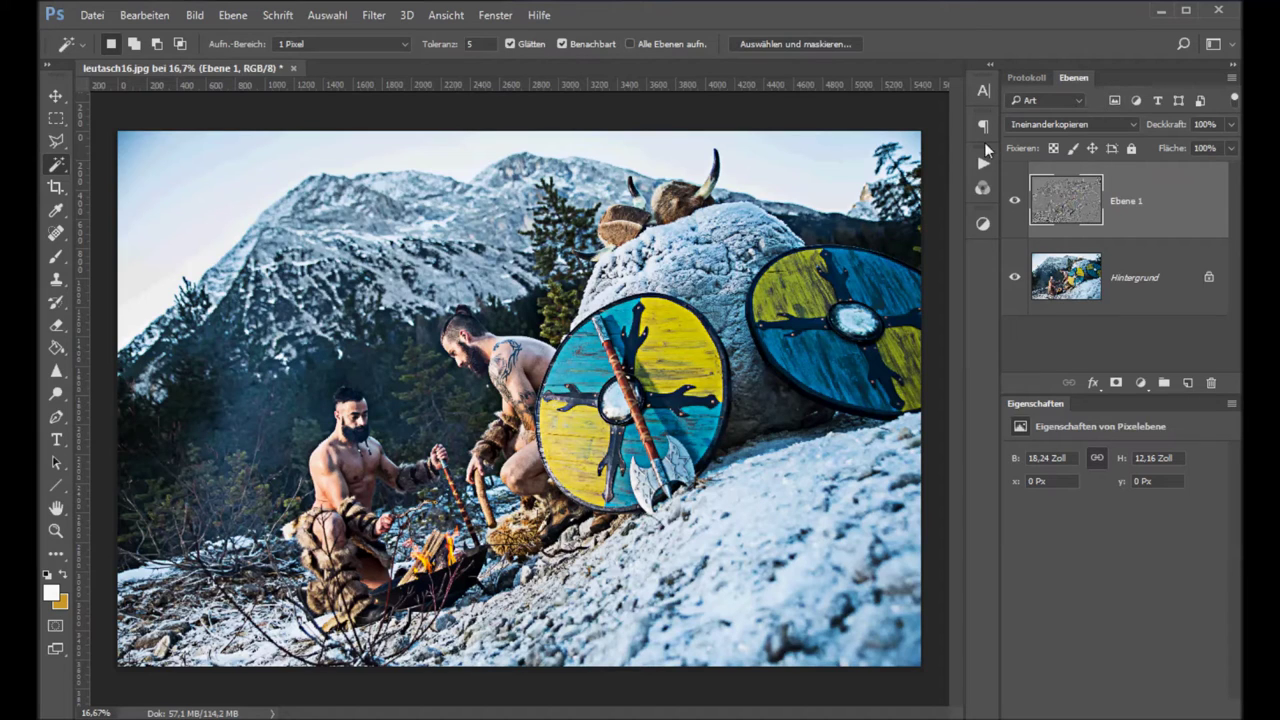
{"action": "left_click", "coordinate": [982, 224]}
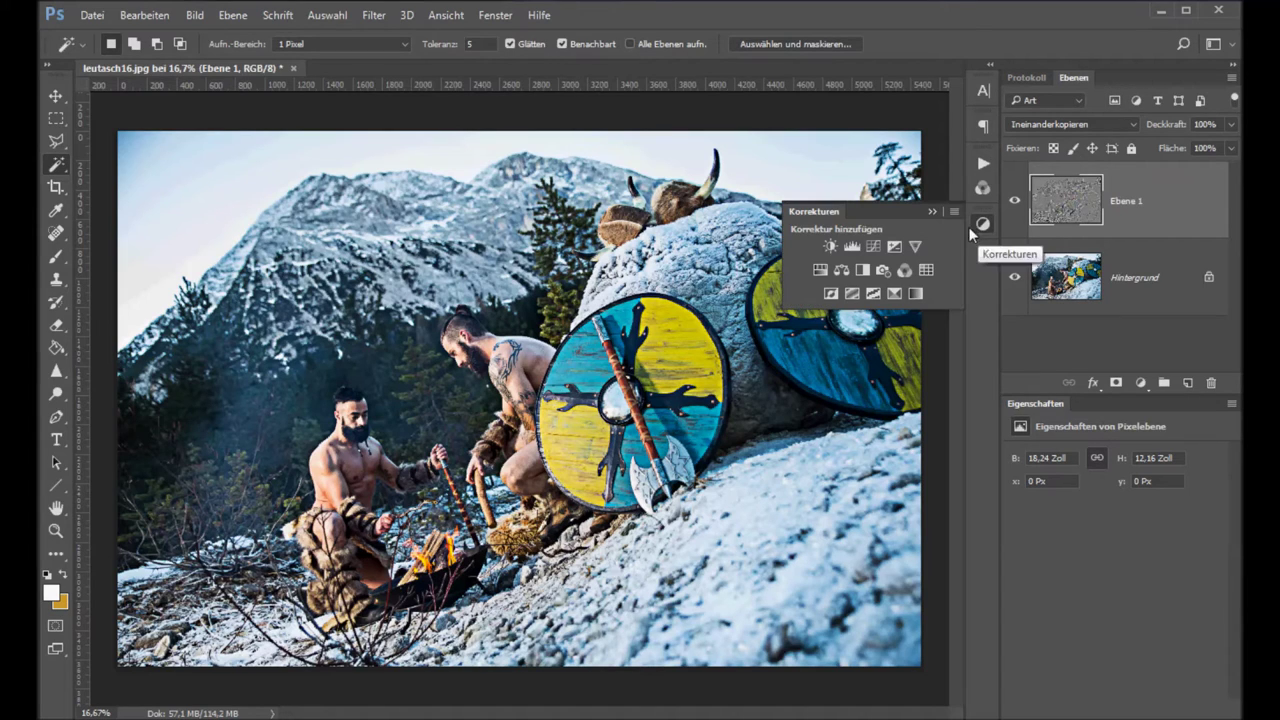
Add a Gradationskurven layer and pull the Rot channel's shadow point slightly down.
{"action": "left_click", "coordinate": [866, 247]}
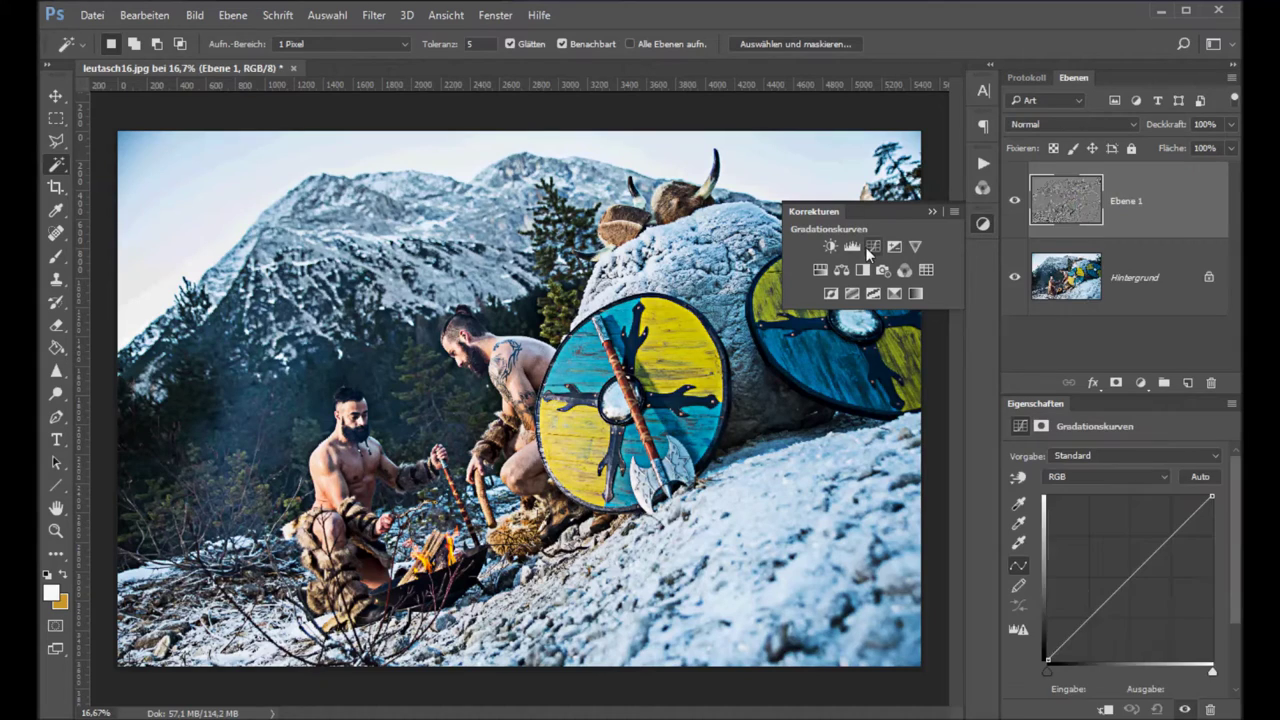
{"action": "left_click", "coordinate": [932, 211]}
{"action": "left_click", "coordinate": [1073, 477]}
{"action": "left_click", "coordinate": [1073, 477]}
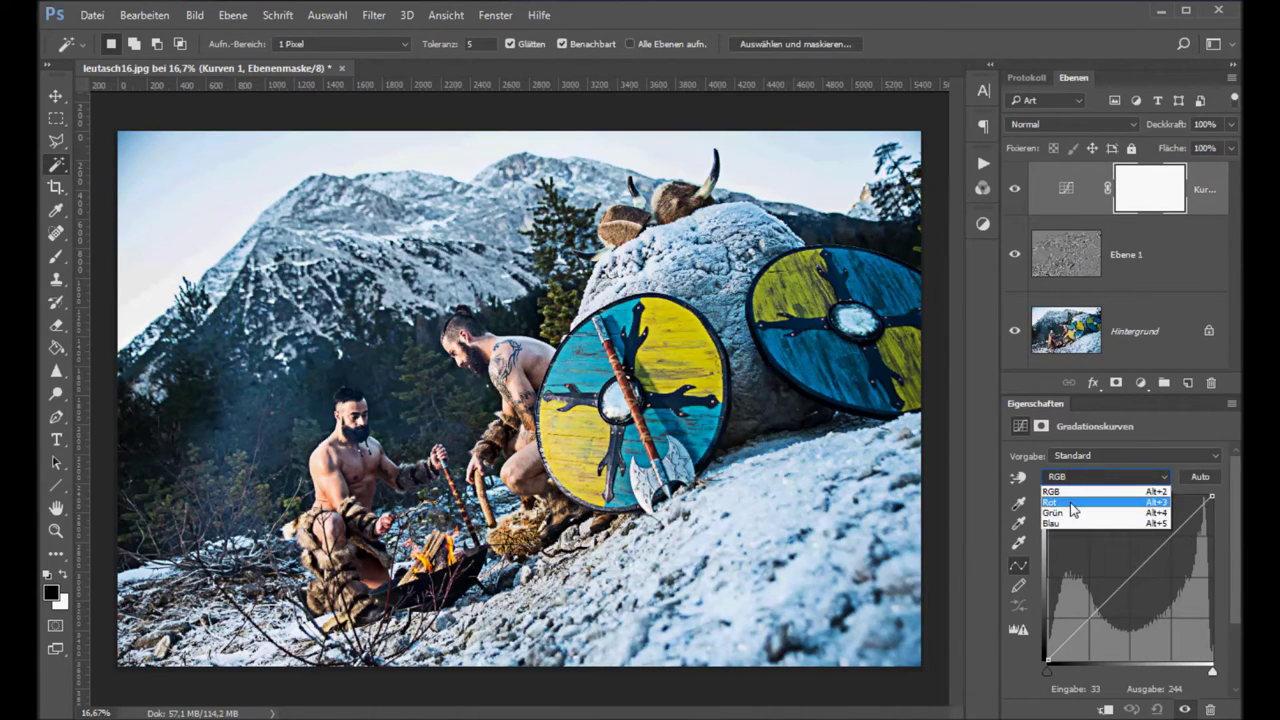
{"action": "left_click", "coordinate": [1076, 502]}
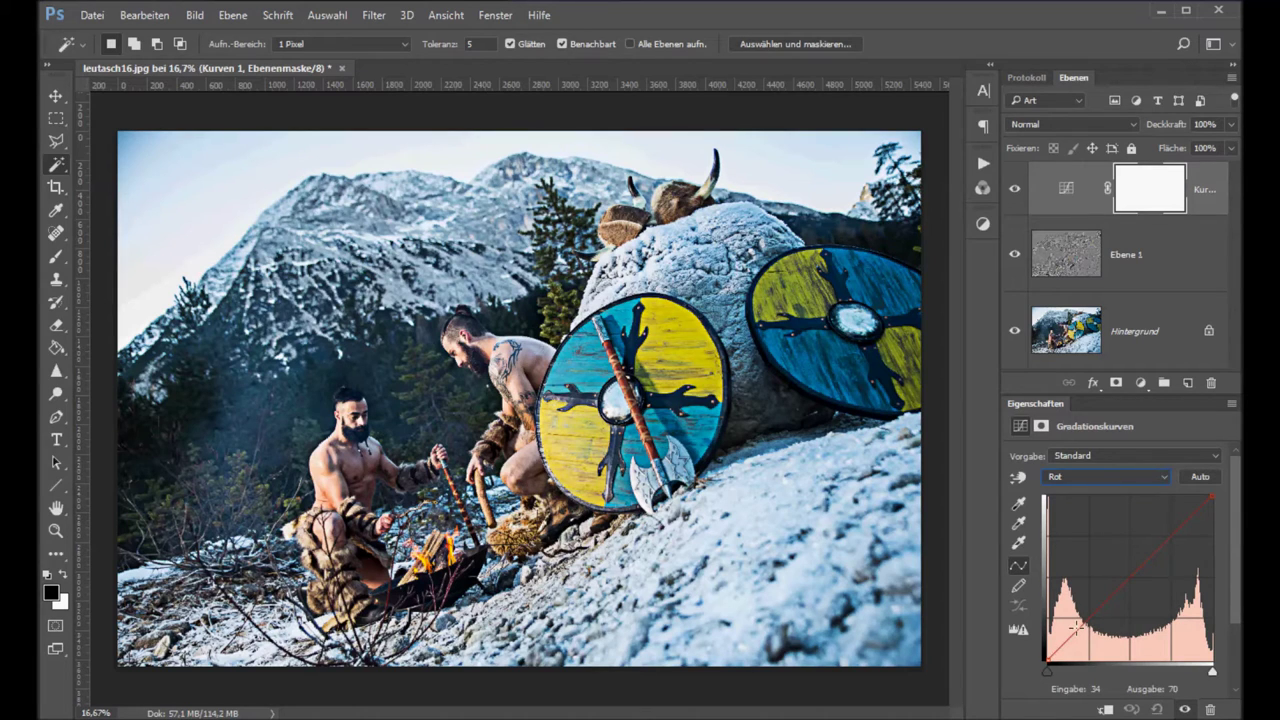
{"action": "left_click", "coordinate": [1070, 633]}
{"action": "left_click_drag", "start_coordinate": [1070, 633], "coordinate": [1071, 644]}
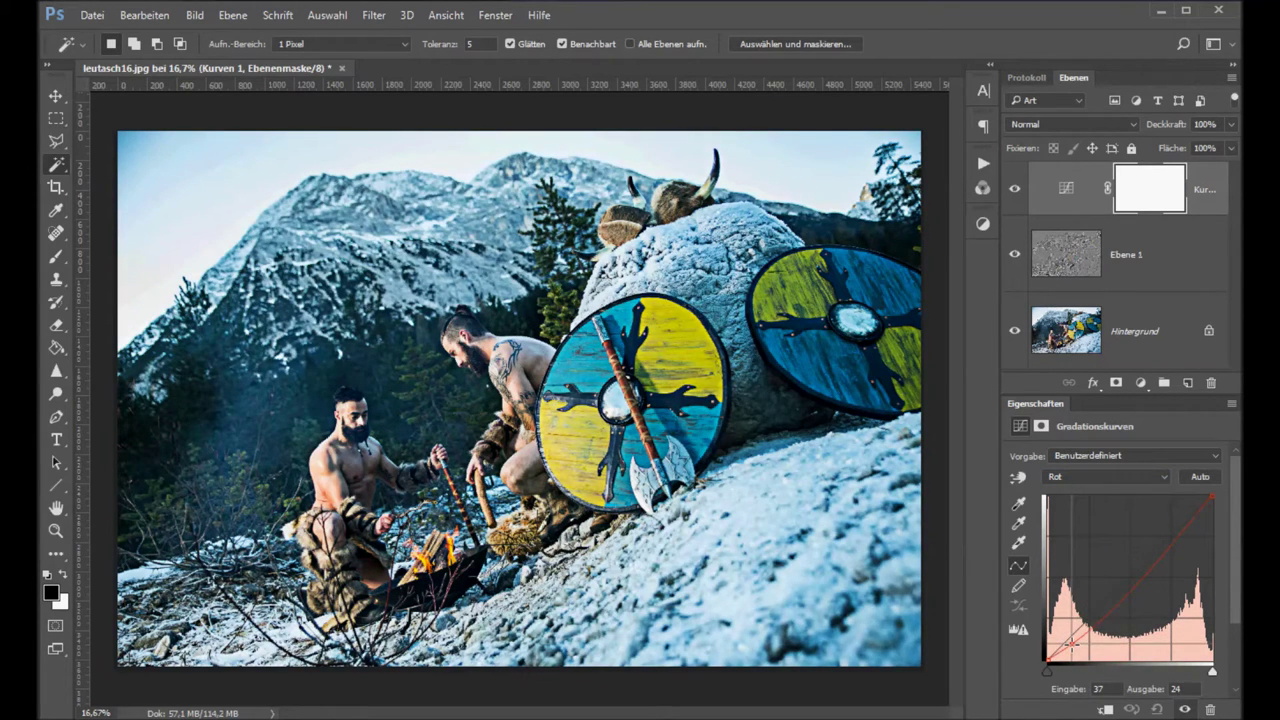
{"action": "left_click_drag", "start_coordinate": [1071, 644], "coordinate": [1072, 644]}
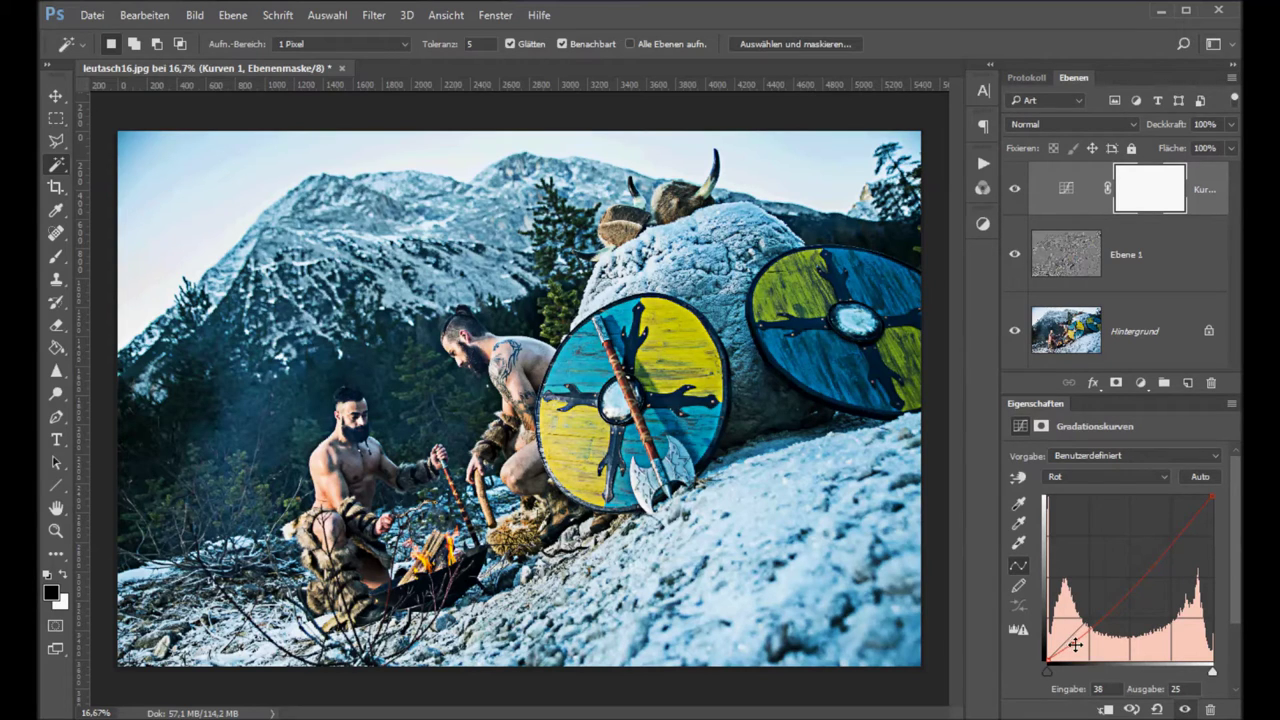
{"action": "left_click_drag", "start_coordinate": [1073, 645], "coordinate": [1068, 647]}
Return to the RGB curve, deepen the blacks, and toggle layers to compare.
{"action": "left_click", "coordinate": [1082, 477]}
{"action": "left_click", "coordinate": [1082, 491]}
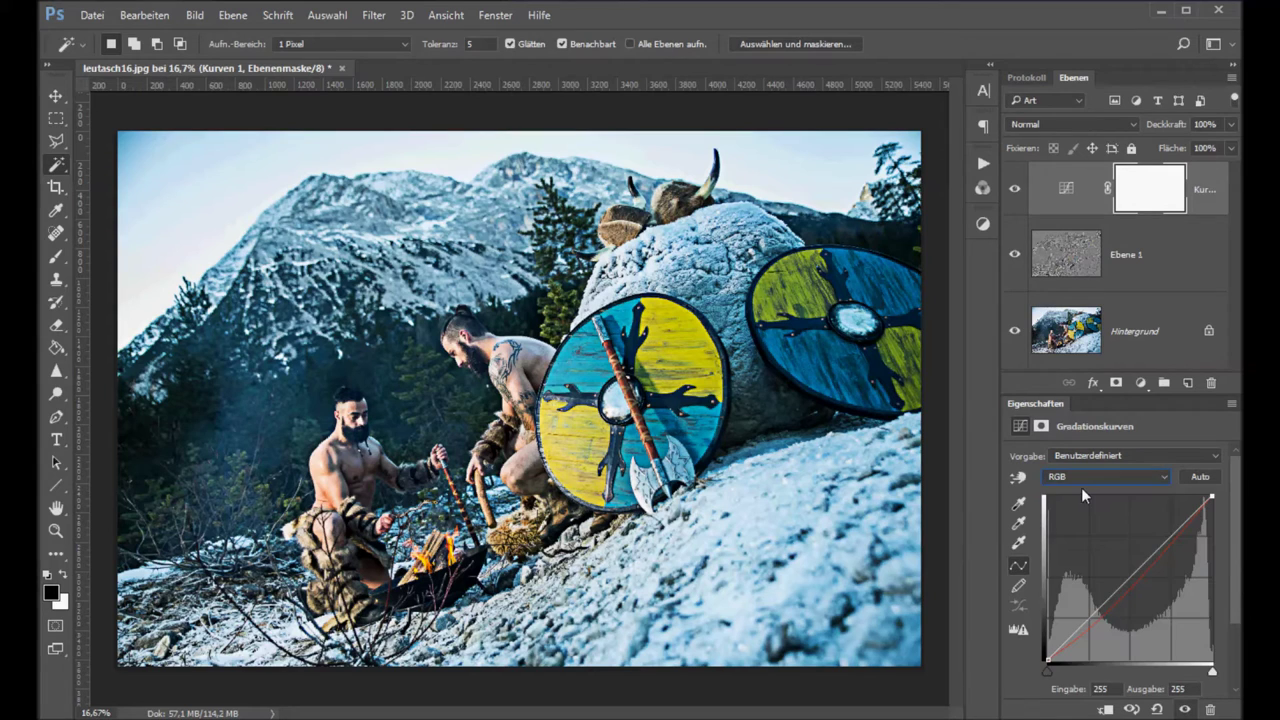
{"action": "left_click_drag", "start_coordinate": [1047, 675], "coordinate": [1061, 678]}
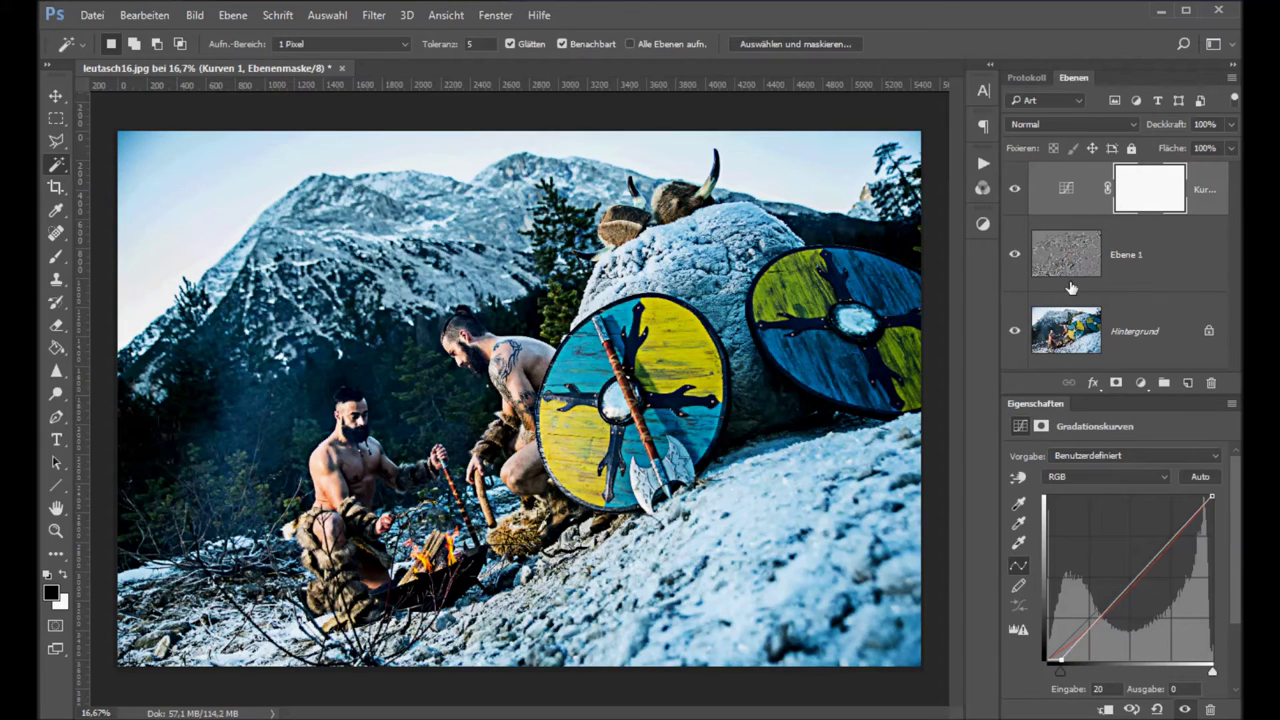
{"action": "left_click", "coordinate": [1015, 331], "text": "alt"}
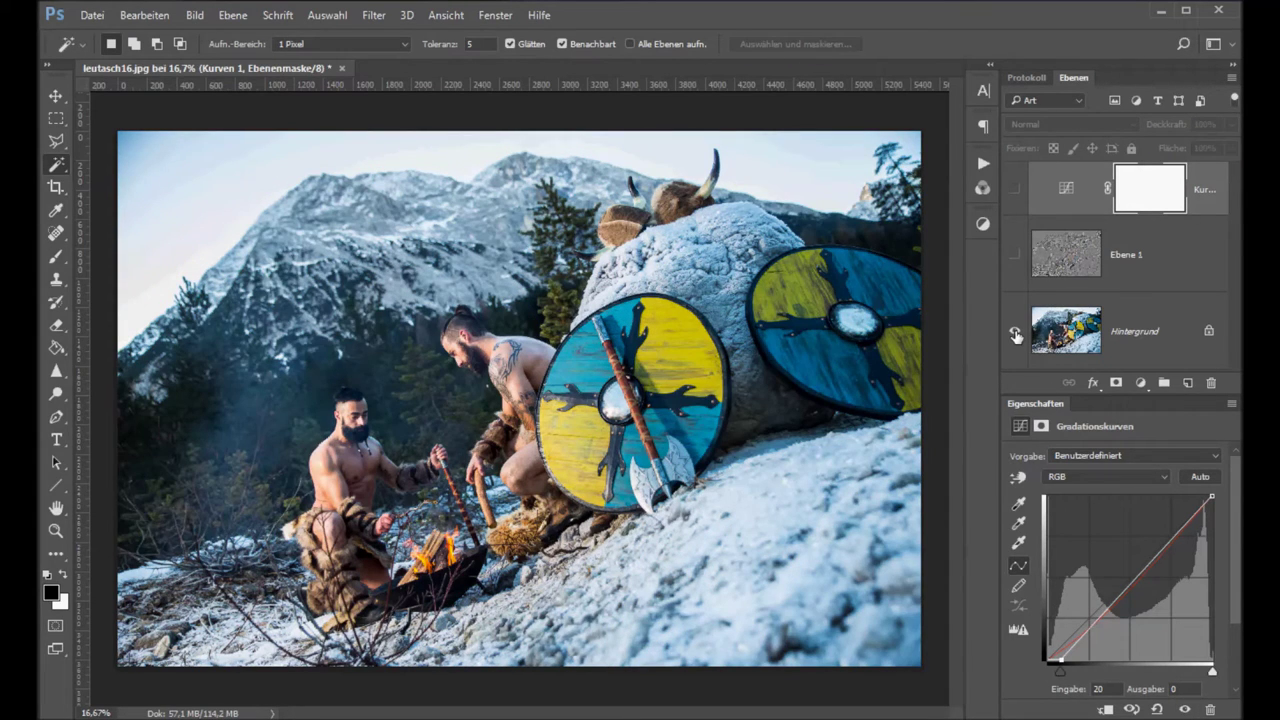
{"action": "left_click", "coordinate": [1015, 331], "text": "alt"}
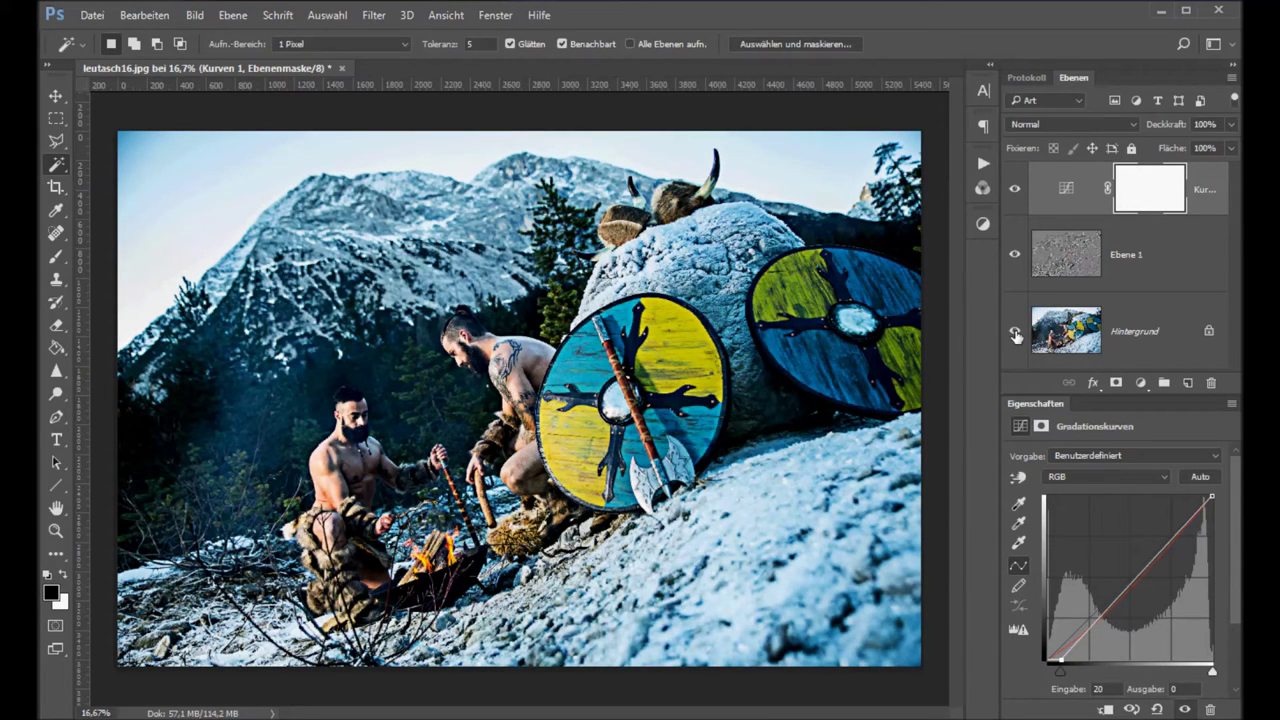
{"action": "left_click", "coordinate": [1015, 331], "text": "alt"}
{"action": "left_click", "coordinate": [1015, 254]}
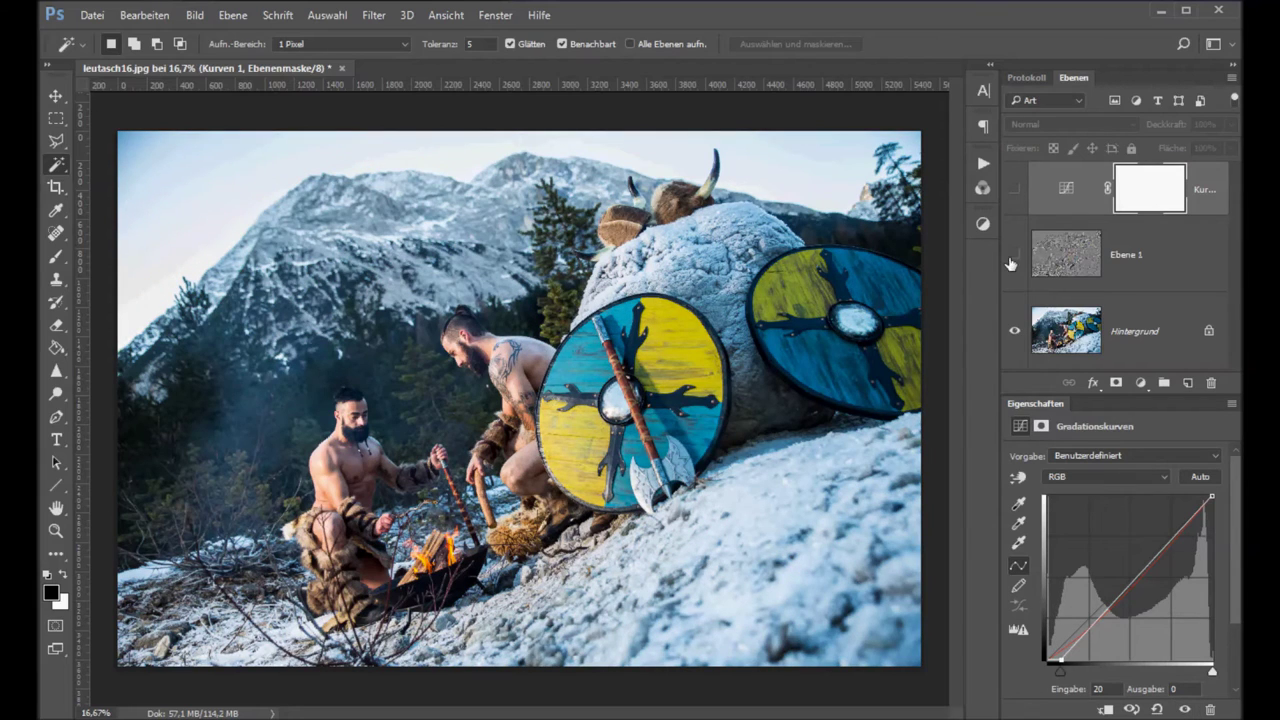
{"action": "left_click", "coordinate": [1013, 189]}
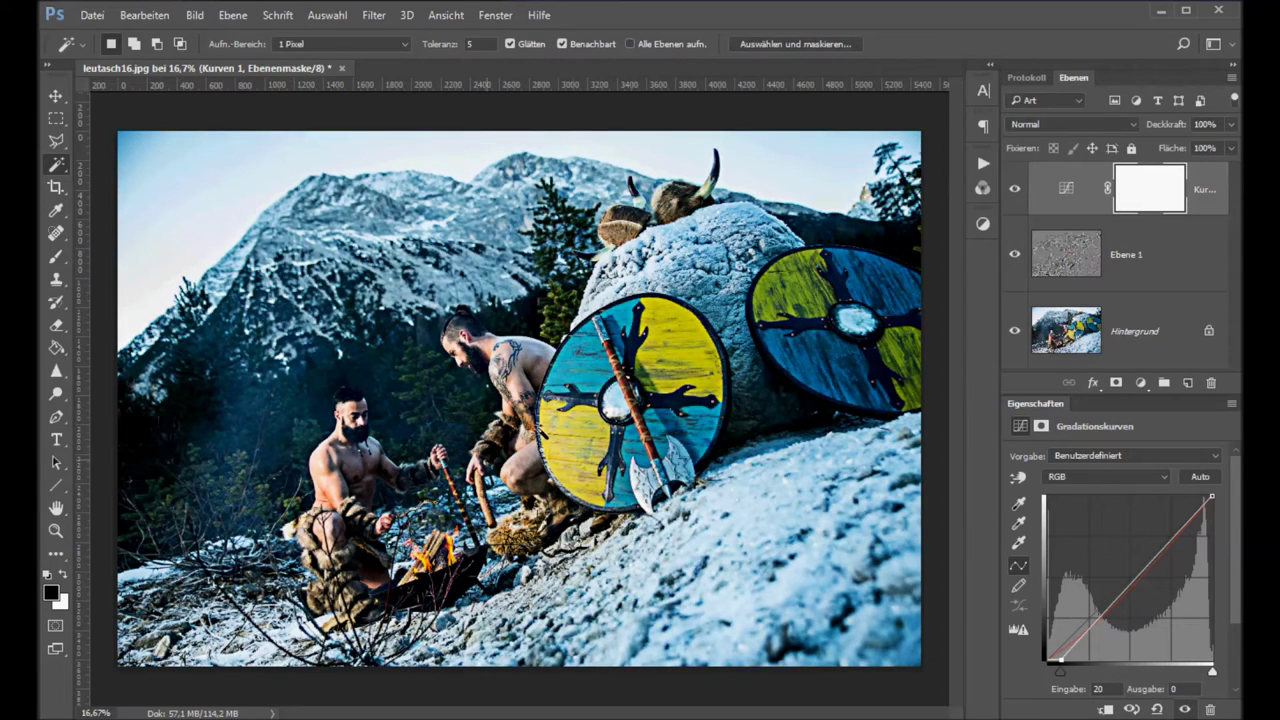
Raise a highlight point on the RGB curve from input 201 to 213, then compare.
{"action": "left_click_drag", "start_coordinate": [1182, 529], "coordinate": [1182, 518]}
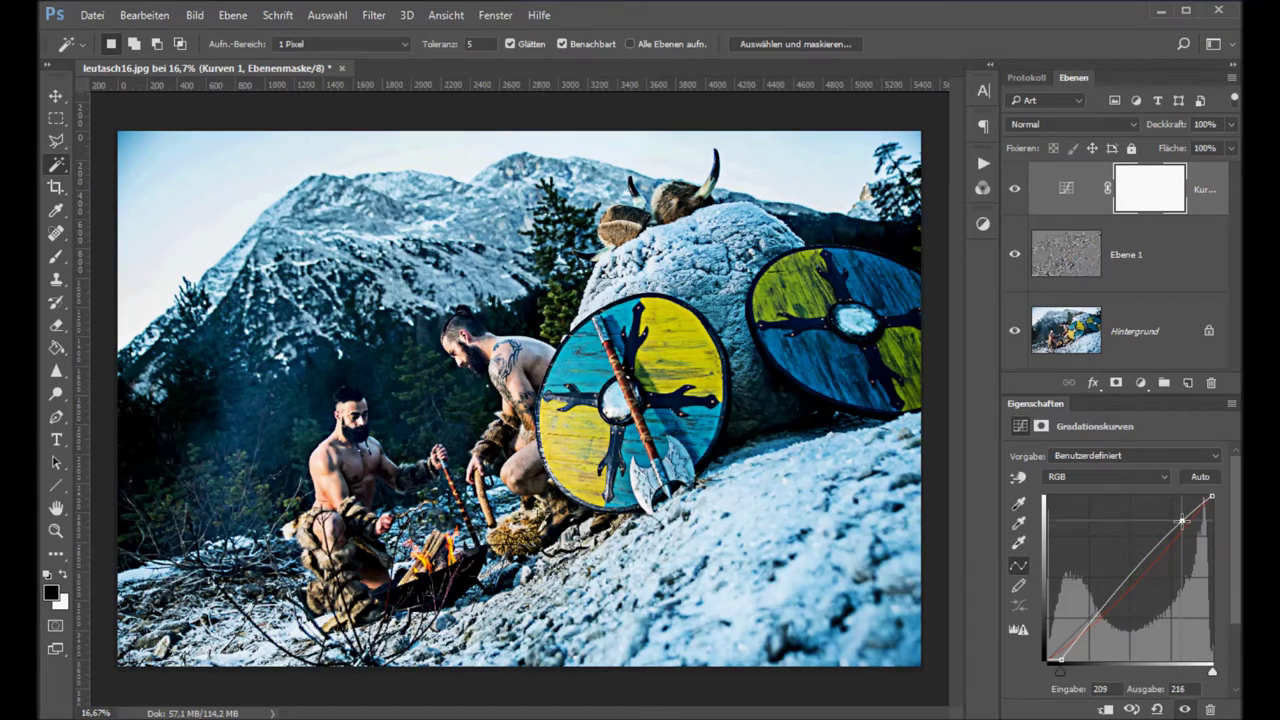
{"action": "left_click_drag", "start_coordinate": [1182, 518], "coordinate": [1177, 523]}
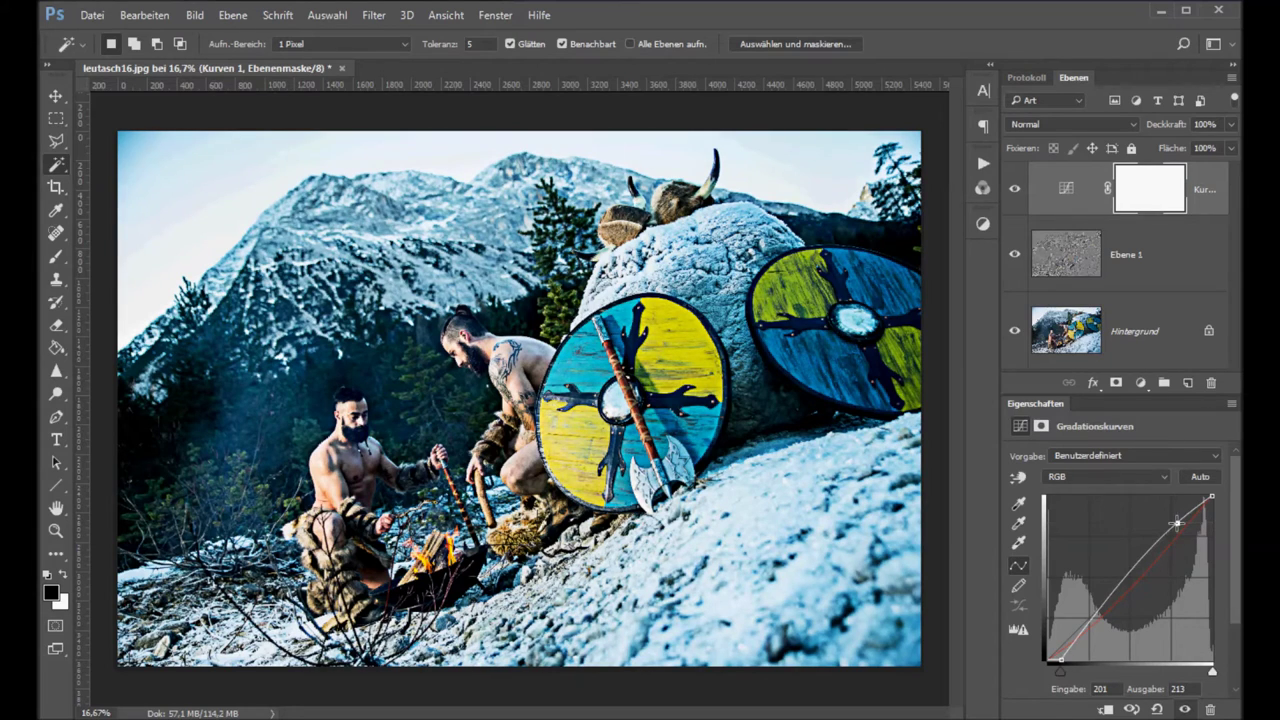
{"action": "left_click", "coordinate": [1015, 329], "text": "alt"}
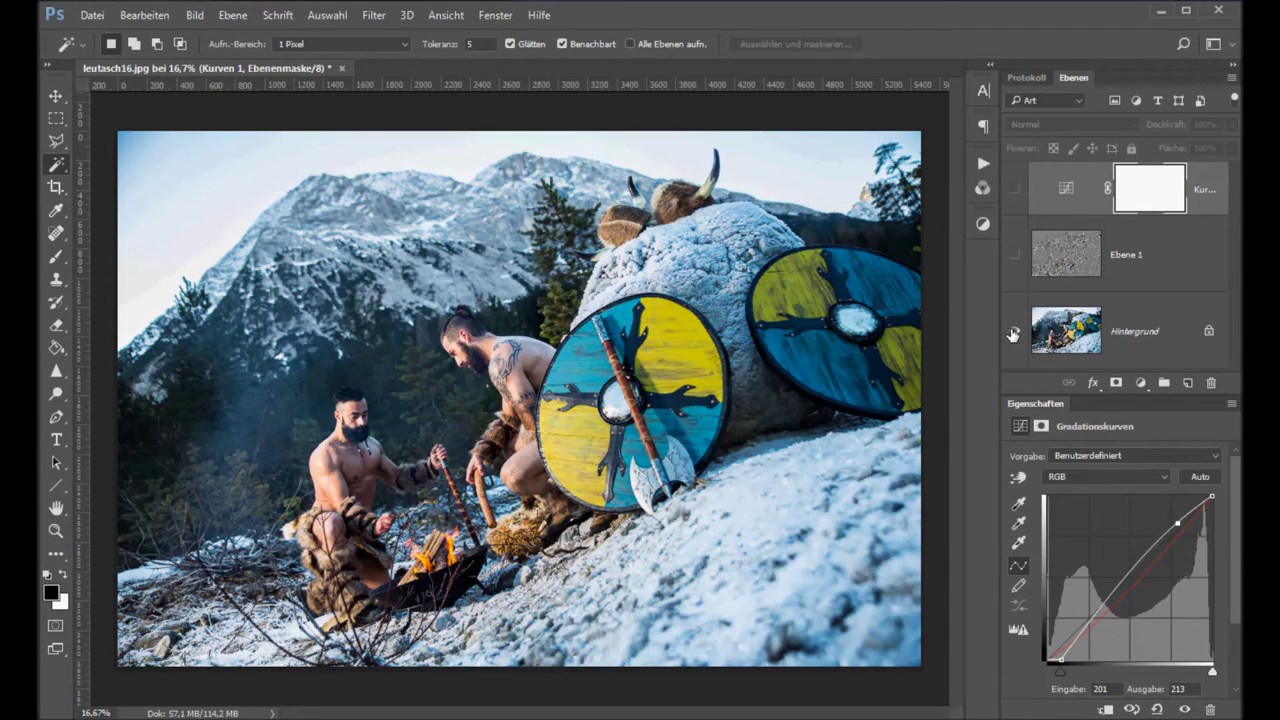
{"action": "left_click", "coordinate": [1013, 331], "text": "alt"}
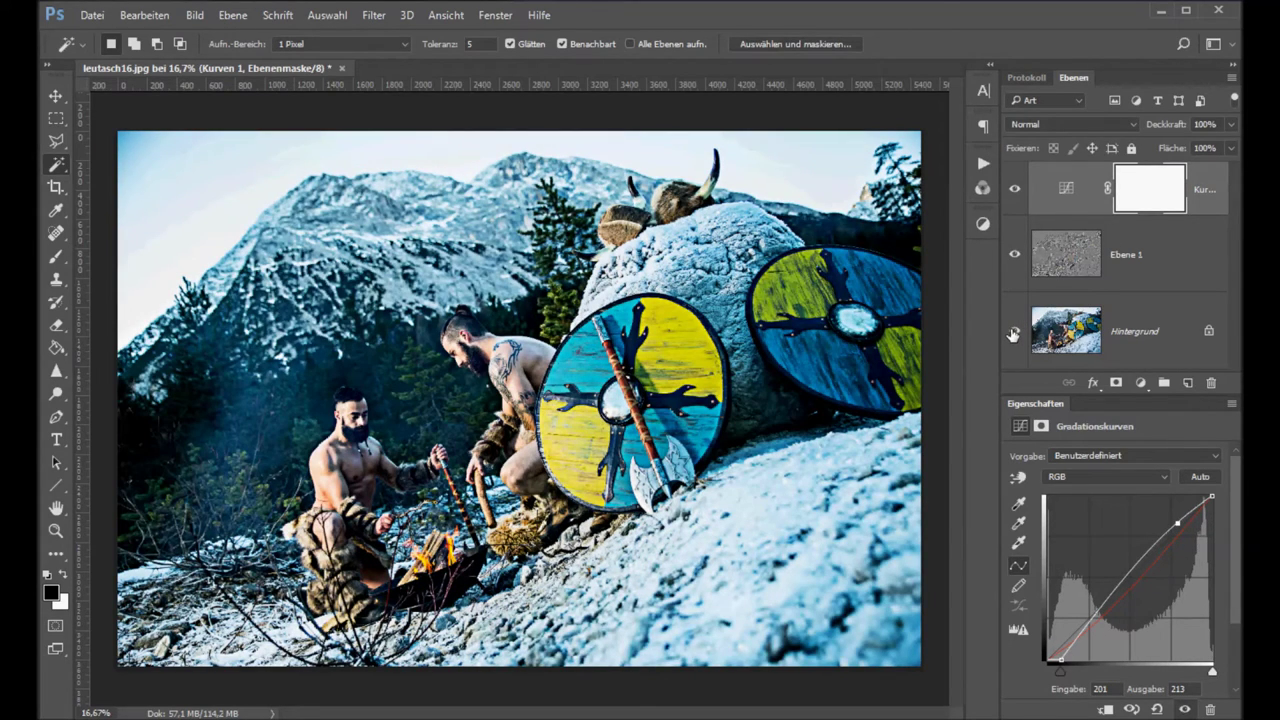
{"action": "left_click", "coordinate": [1013, 331], "text": "alt"}
{"action": "left_click", "coordinate": [981, 223]}
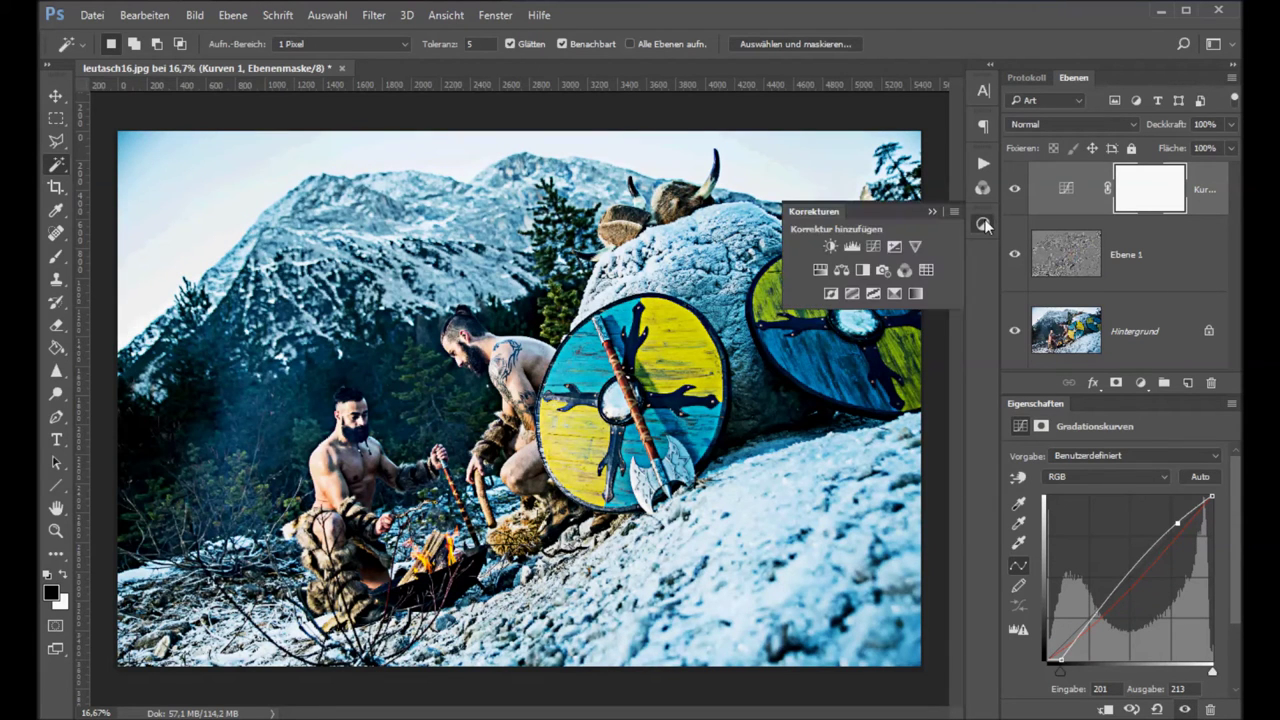
Add a Farbton/Sättigung layer on Rottöne: hue +5, saturation -12, lightness -30.
{"action": "left_click", "coordinate": [821, 271]}
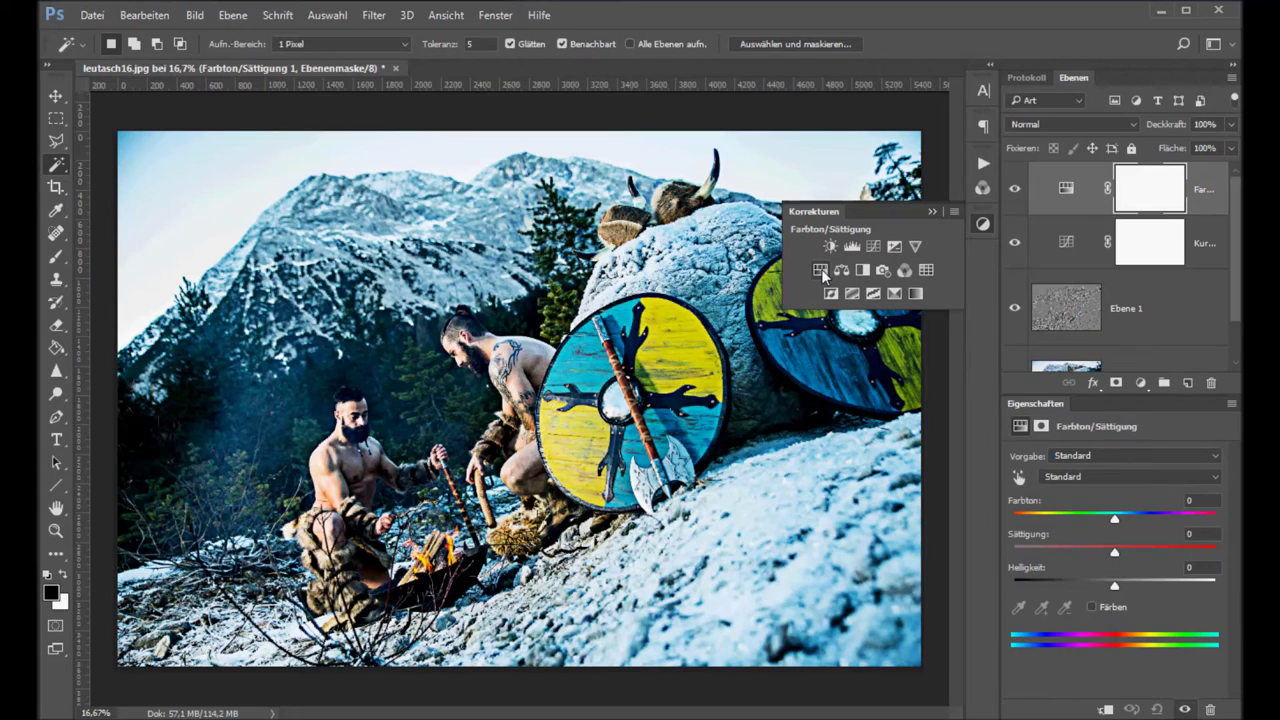
{"action": "left_click", "coordinate": [1062, 477]}
{"action": "left_click", "coordinate": [1065, 499]}
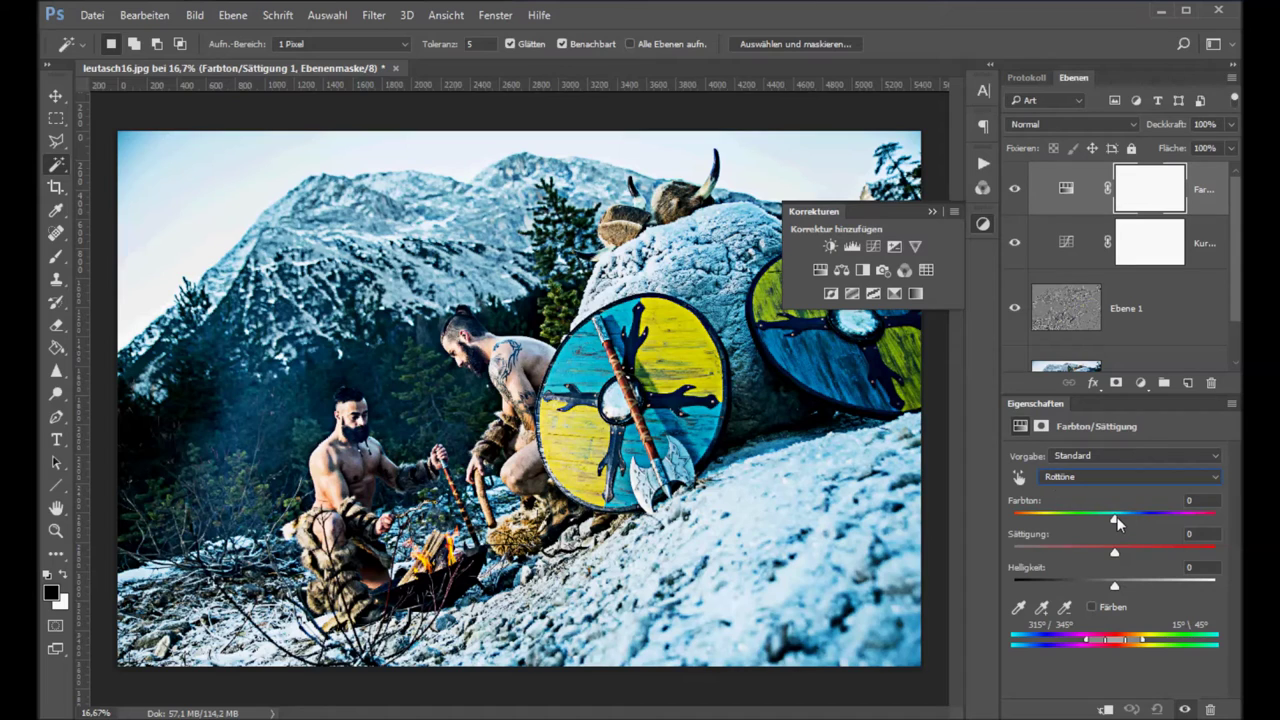
{"action": "left_click_drag", "start_coordinate": [1115, 520], "coordinate": [1073, 586]}
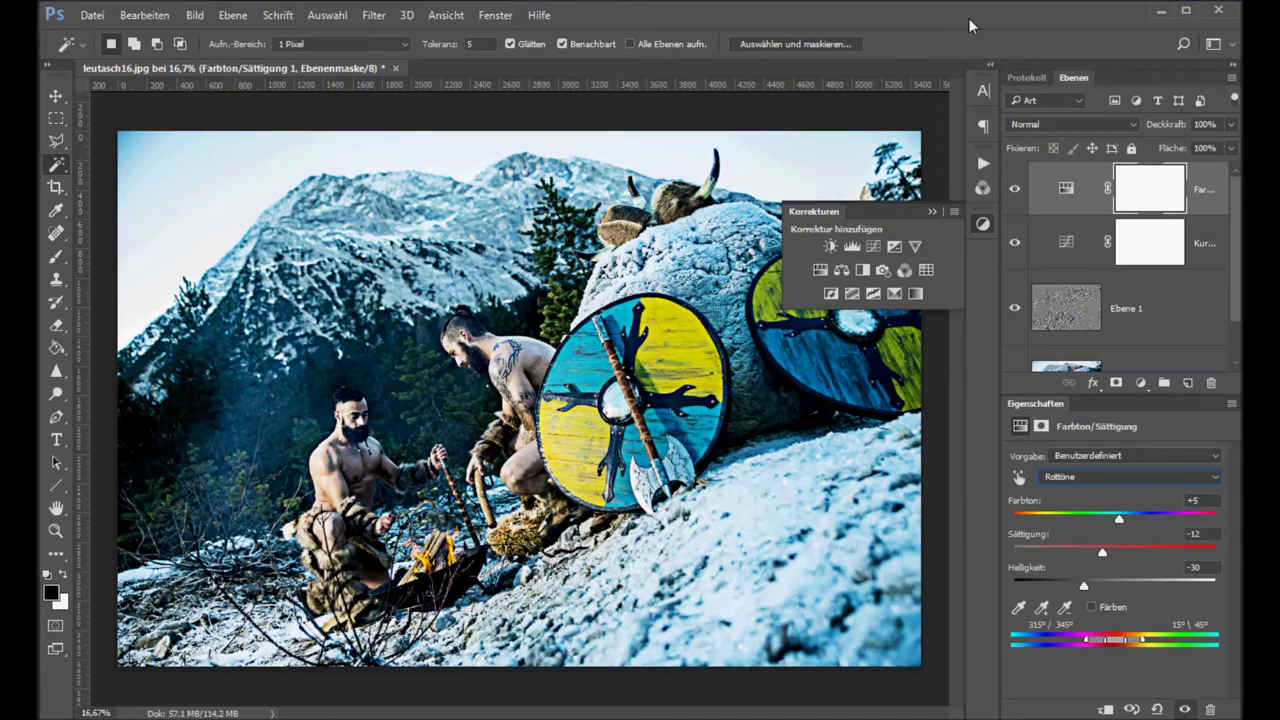
Collapse the Adjustments panel and toggle the Hue/Saturation layer to compare, leaving it on.
{"action": "left_click", "coordinate": [933, 214]}
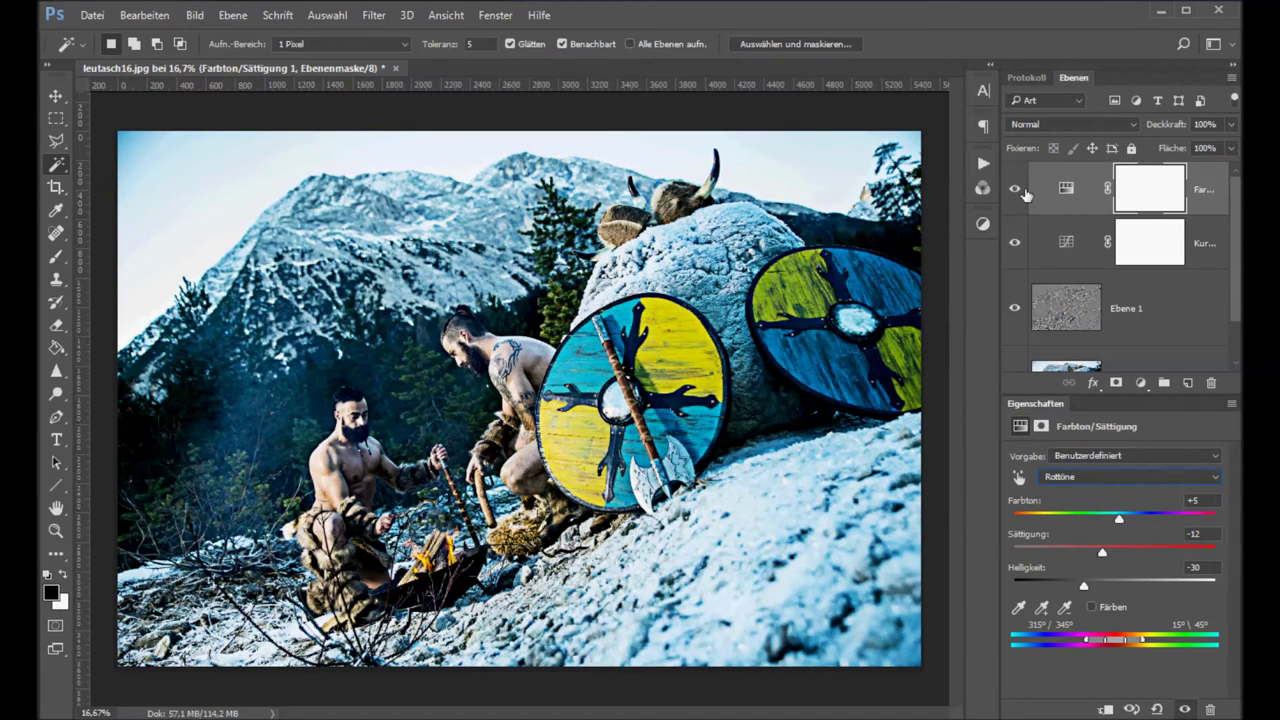
{"action": "left_click", "coordinate": [1015, 190]}
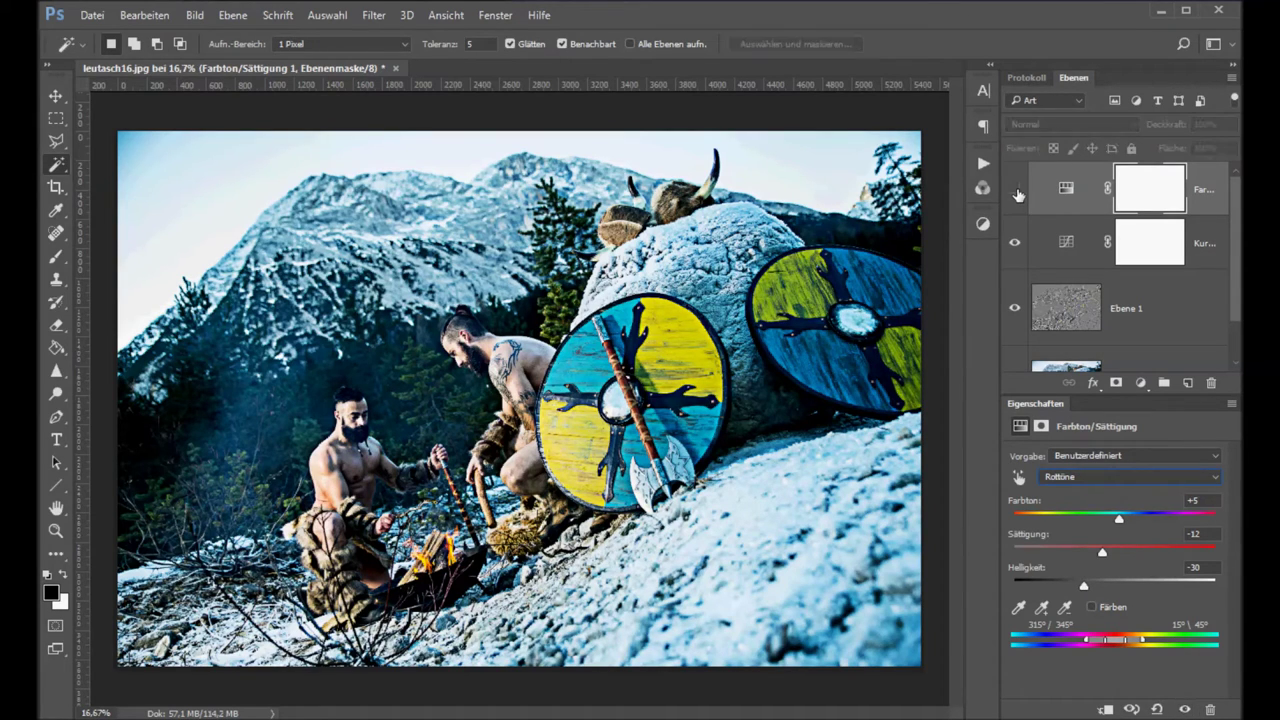
{"action": "left_click", "coordinate": [1016, 191]}
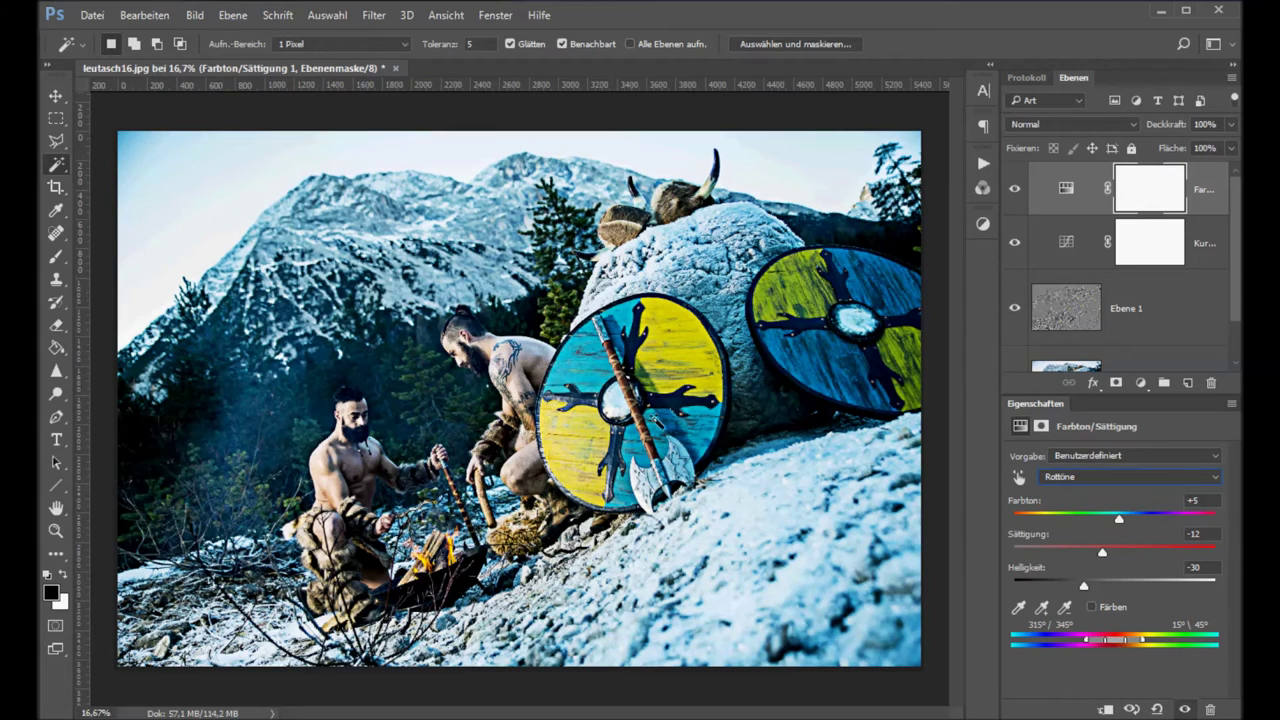
{"action": "left_click", "coordinate": [1016, 190]}
{"action": "left_click", "coordinate": [1020, 193]}
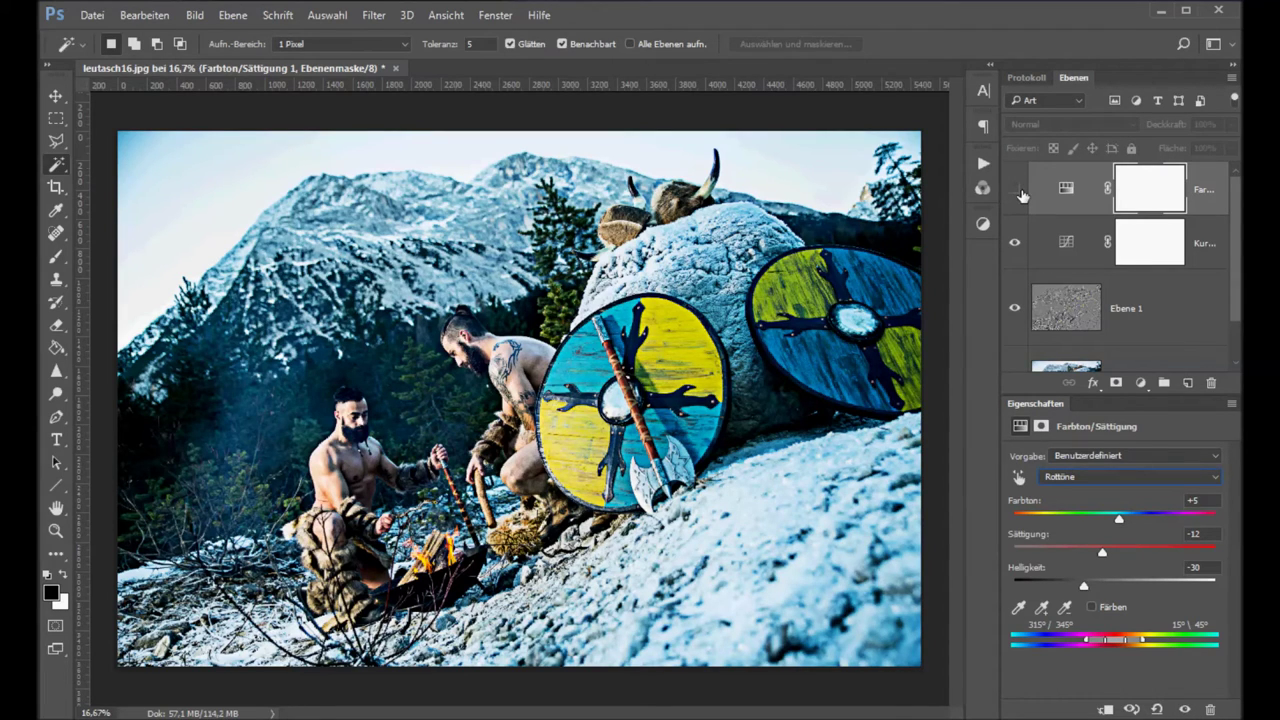
{"action": "left_click", "coordinate": [1016, 190]}
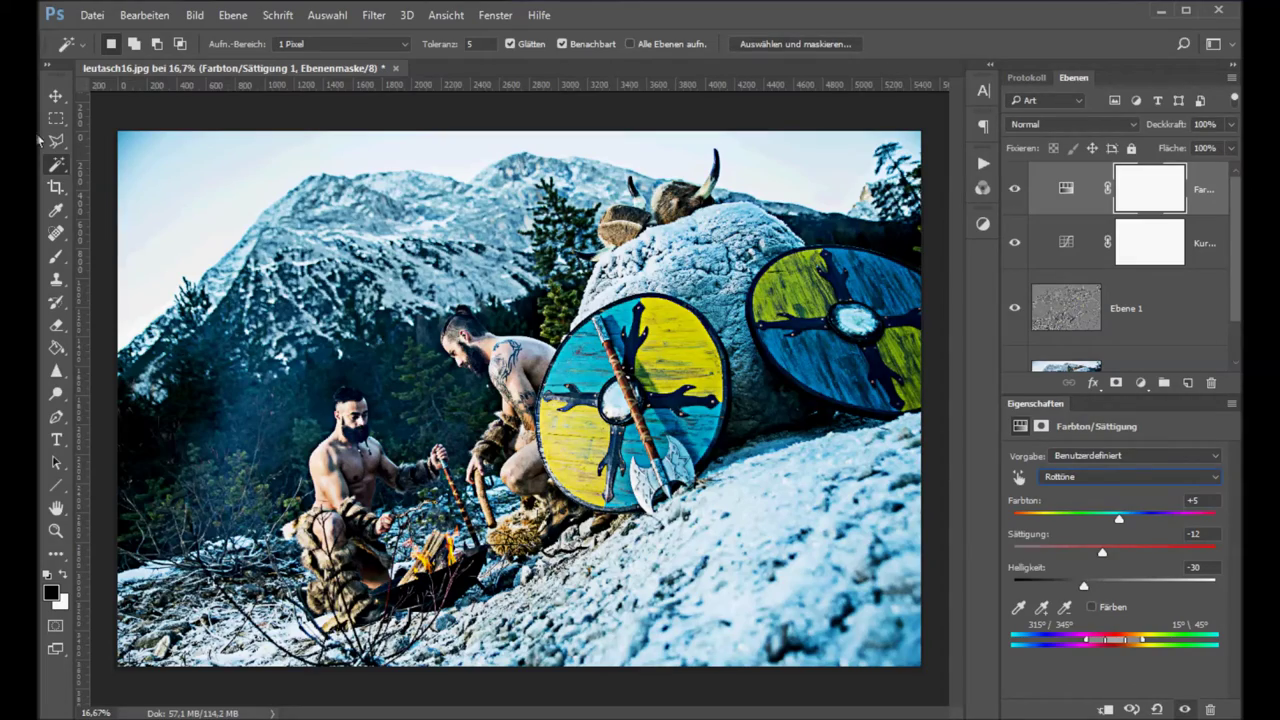
Zoom in to 50% to compare the skin with and without the adjustment, then zoom back out.
{"action": "left_click", "coordinate": [55, 96]}
{"action": "scroll", "coordinate": [180, 380], "scroll_direction": "up", "scroll_amount": 2, "text": "alt"}
{"action": "scroll", "coordinate": [100, 380], "scroll_direction": "up", "scroll_amount": 2, "text": "alt"}
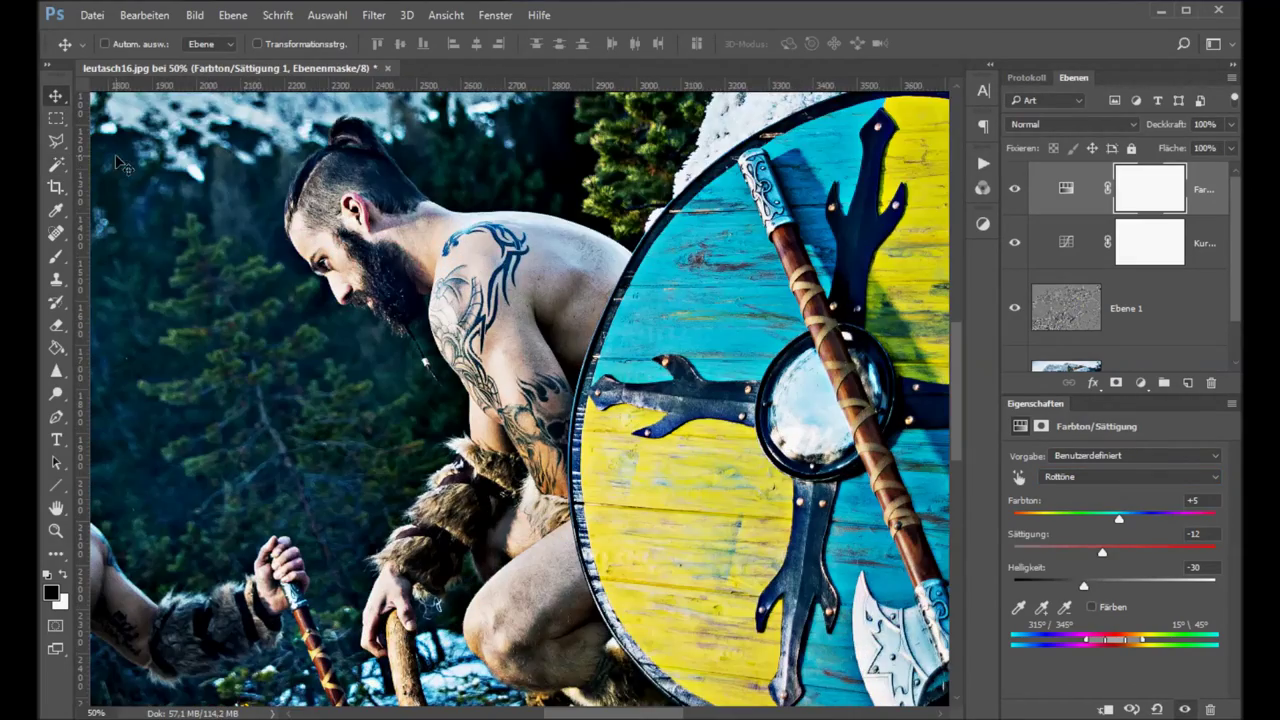
{"action": "scroll", "coordinate": [325, 410], "scroll_direction": "down", "scroll_amount": 1}
{"action": "scroll", "coordinate": [333, 432], "scroll_direction": "left", "scroll_amount": 3}
{"action": "scroll", "coordinate": [360, 435], "scroll_direction": "left", "scroll_amount": 4}
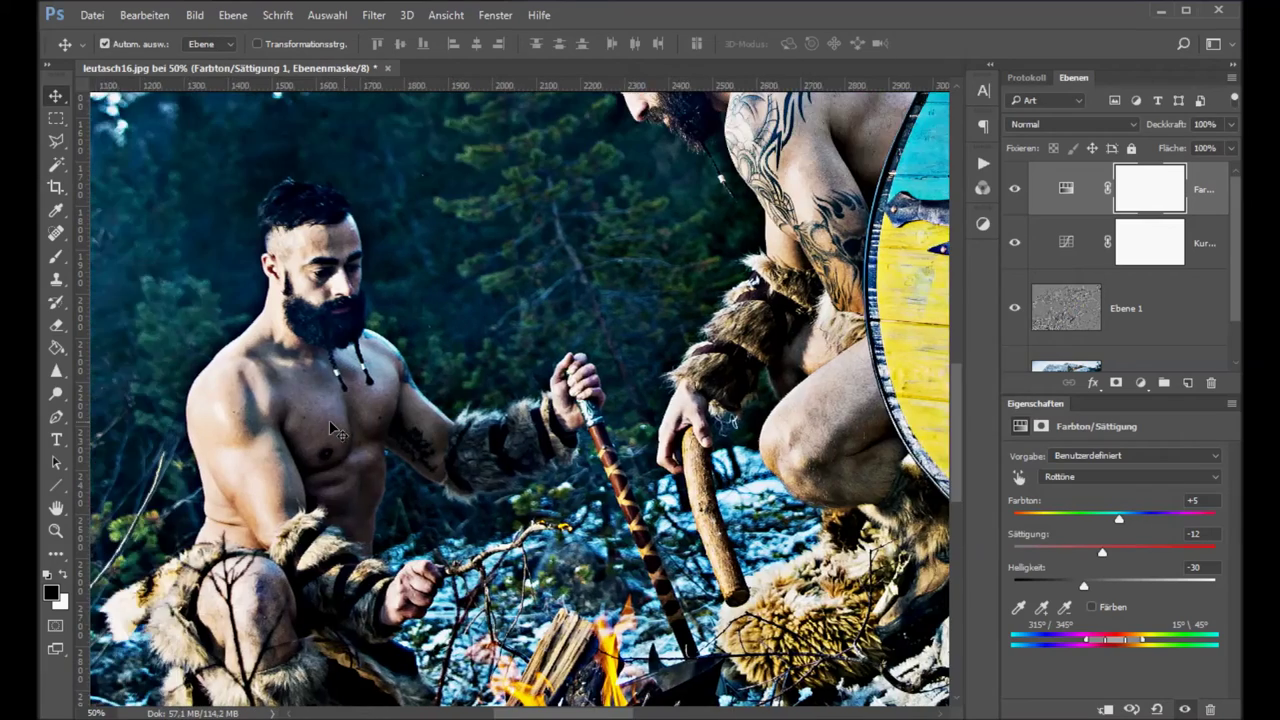
{"action": "scroll", "coordinate": [400, 440], "scroll_direction": "left", "scroll_amount": 2}
{"action": "left_click", "coordinate": [1016, 190]}
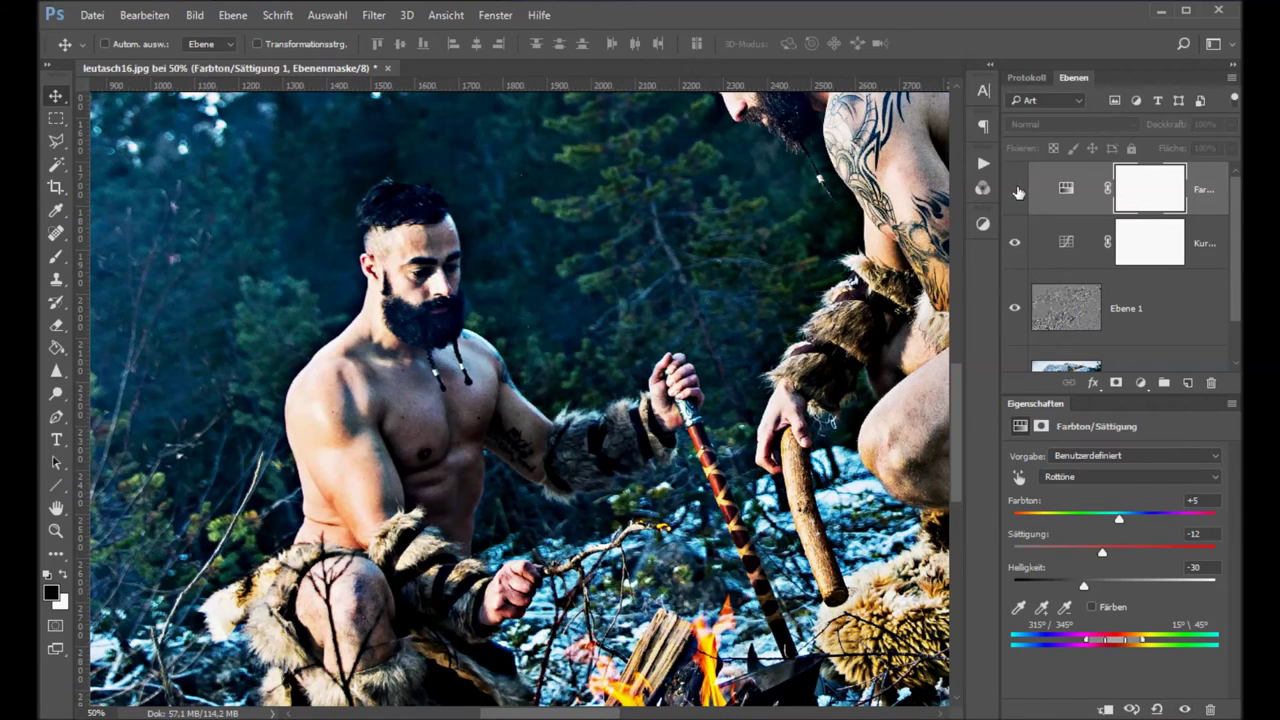
{"action": "left_click", "coordinate": [1016, 190]}
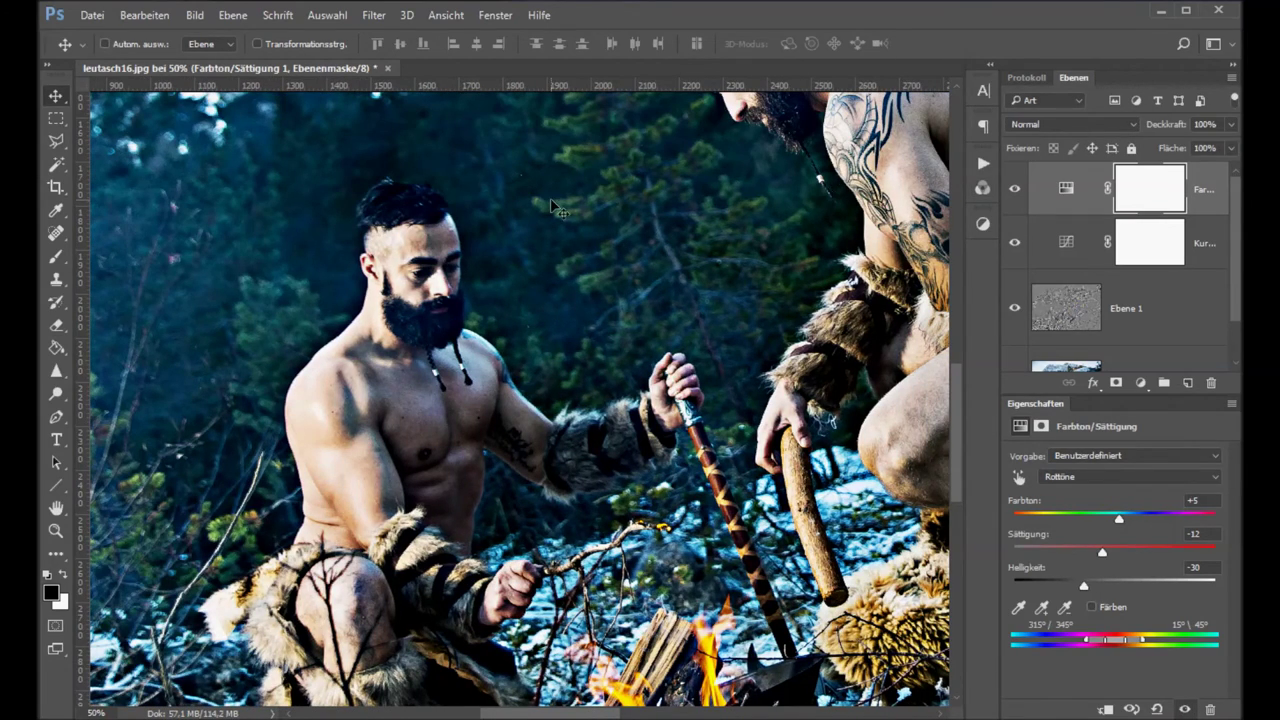
{"action": "key", "text": "ctrl+minus"}
{"action": "key", "text": "ctrl+minus"}
{"action": "key", "text": "ctrl+minus"}
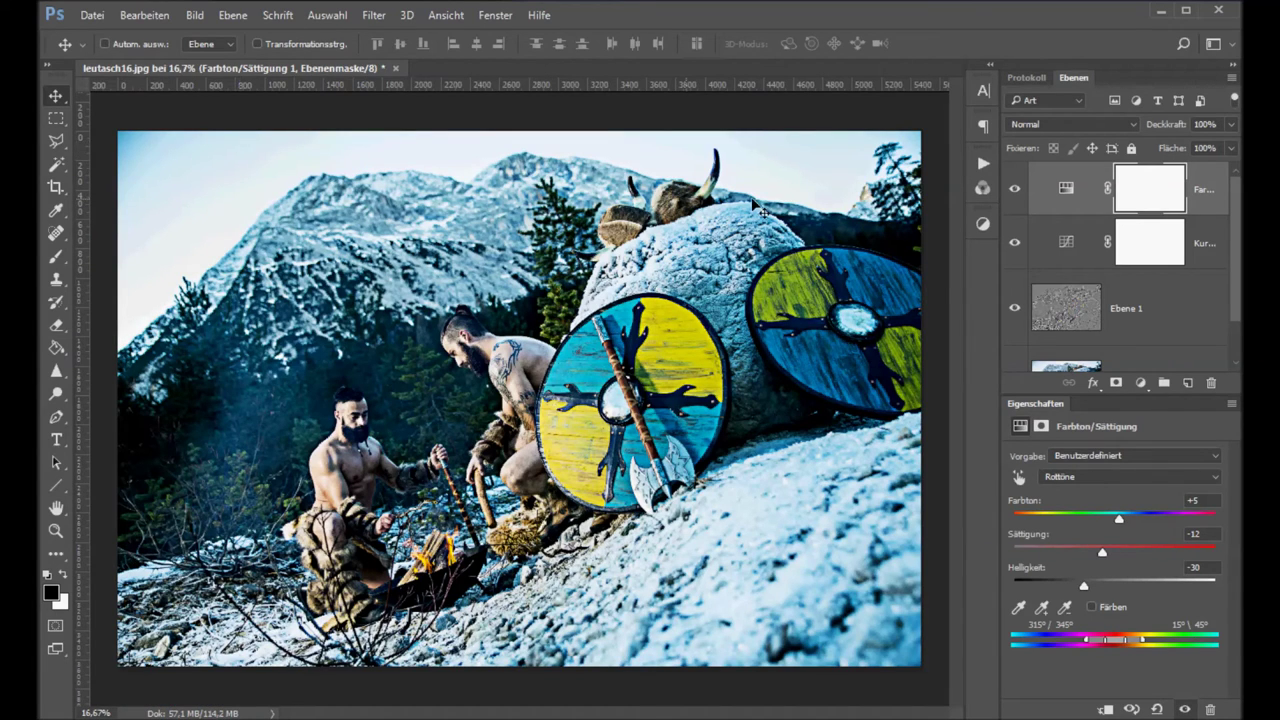
Create new layer Ebene 2 and set up a soft brush with near-white foreground colour.
{"action": "left_click", "coordinate": [1189, 383]}
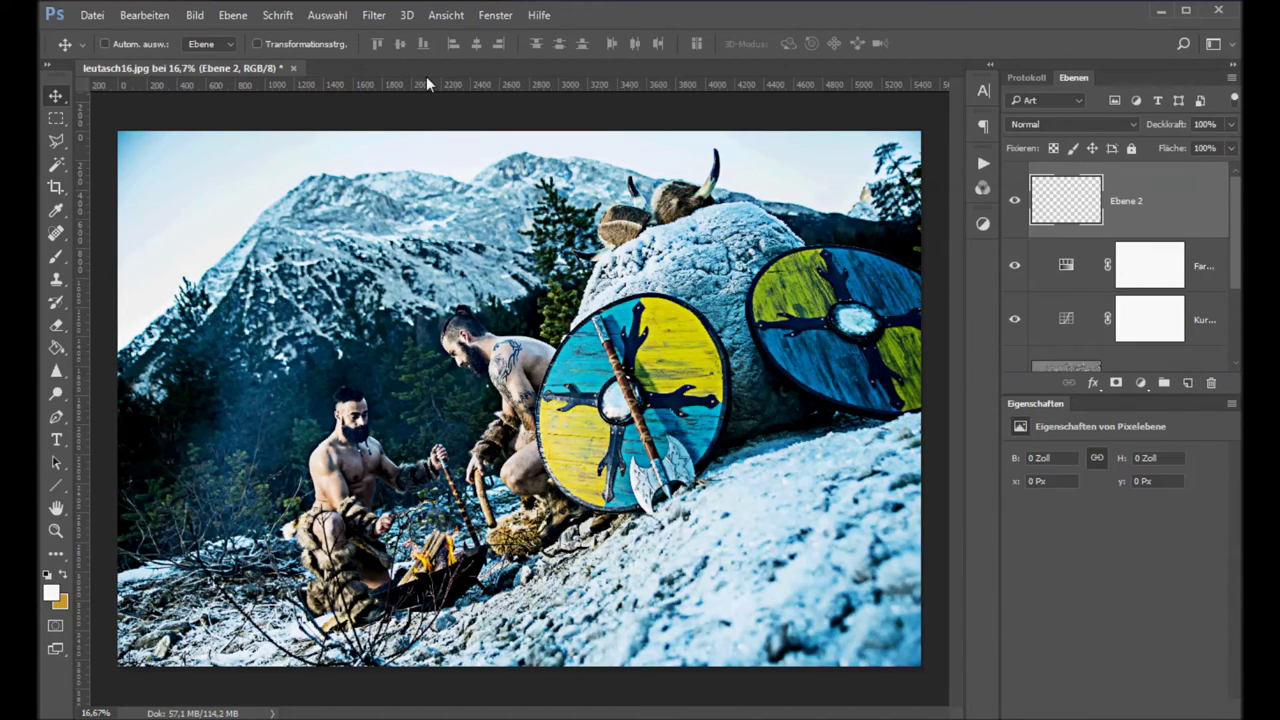
{"action": "left_click", "coordinate": [55, 257]}
{"action": "left_click_drag", "start_coordinate": [277, 236], "coordinate": [157, 183]}
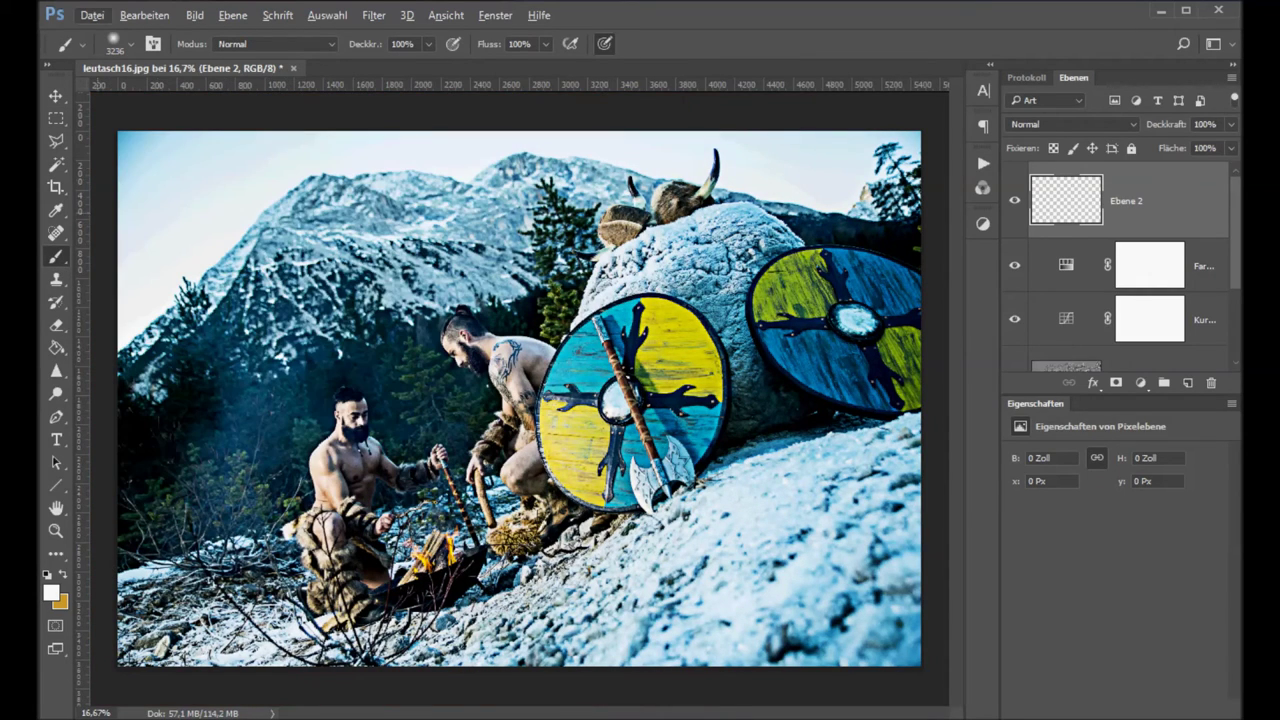
{"action": "left_click_drag", "start_coordinate": [342, 310], "coordinate": [356, 310]}
{"action": "left_click", "coordinate": [52, 594]}
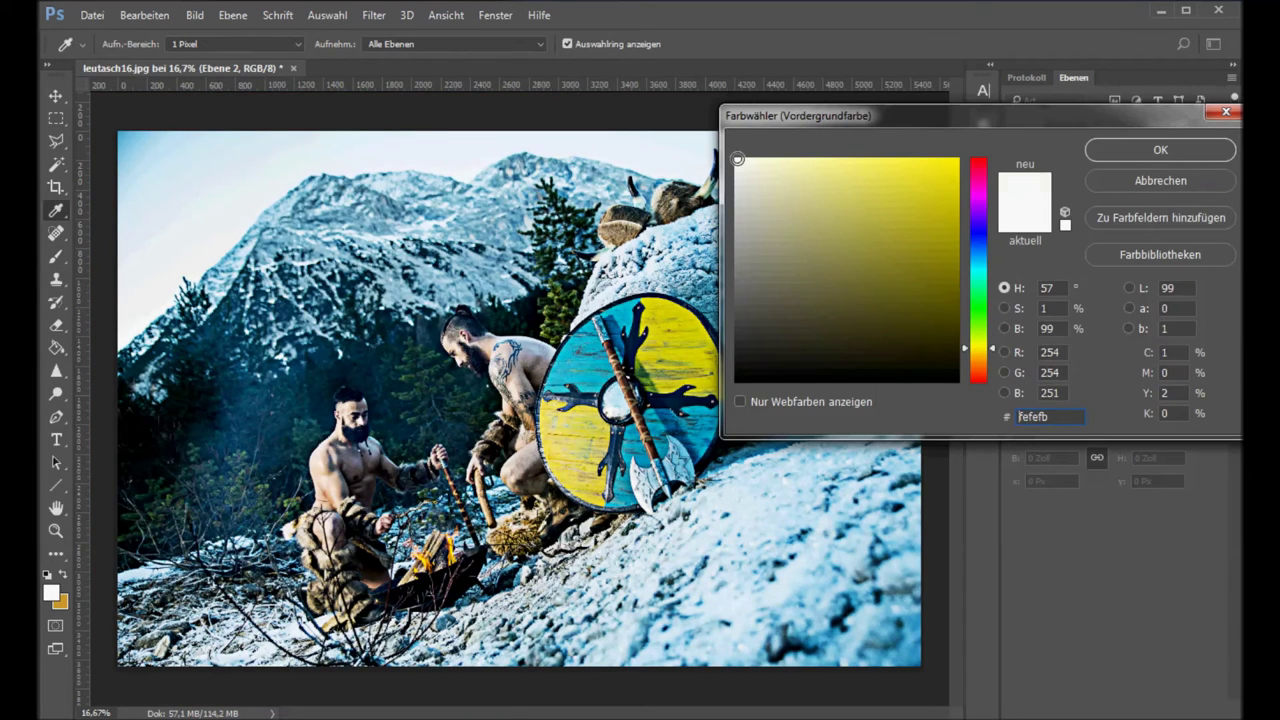
{"action": "left_click", "coordinate": [1155, 155]}
Paint a large soft white glow at the upper left, then toggle the glow layer to compare.
{"action": "left_click_drag", "start_coordinate": [236, 220], "coordinate": [246, 220]}
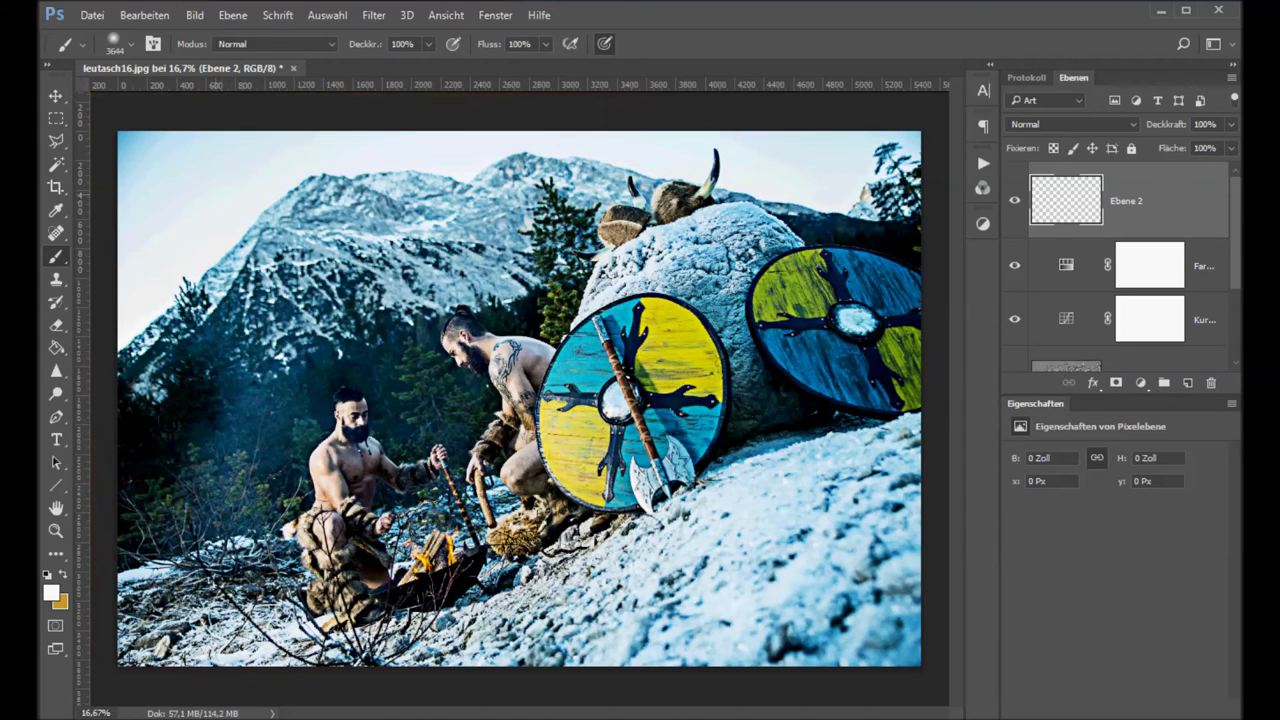
{"action": "left_click", "coordinate": [200, 208]}
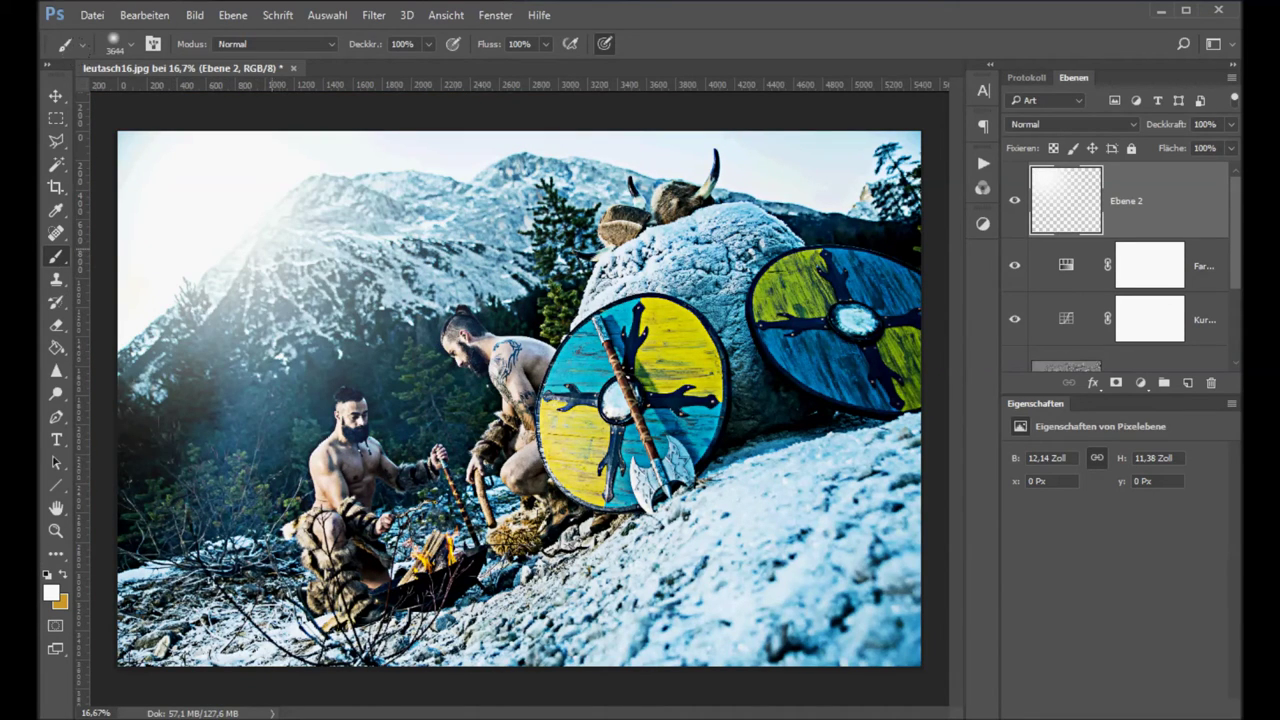
{"action": "left_click_drag", "start_coordinate": [250, 240], "coordinate": [95, 242]}
{"action": "left_click_drag", "start_coordinate": [175, 255], "coordinate": [128, 252]}
{"action": "left_click", "coordinate": [1015, 201]}
{"action": "left_click", "coordinate": [1016, 202]}
{"action": "scroll", "coordinate": [1122, 290], "scroll_direction": "down", "scroll_amount": 3}
{"action": "left_click", "coordinate": [1015, 334], "text": "alt"}
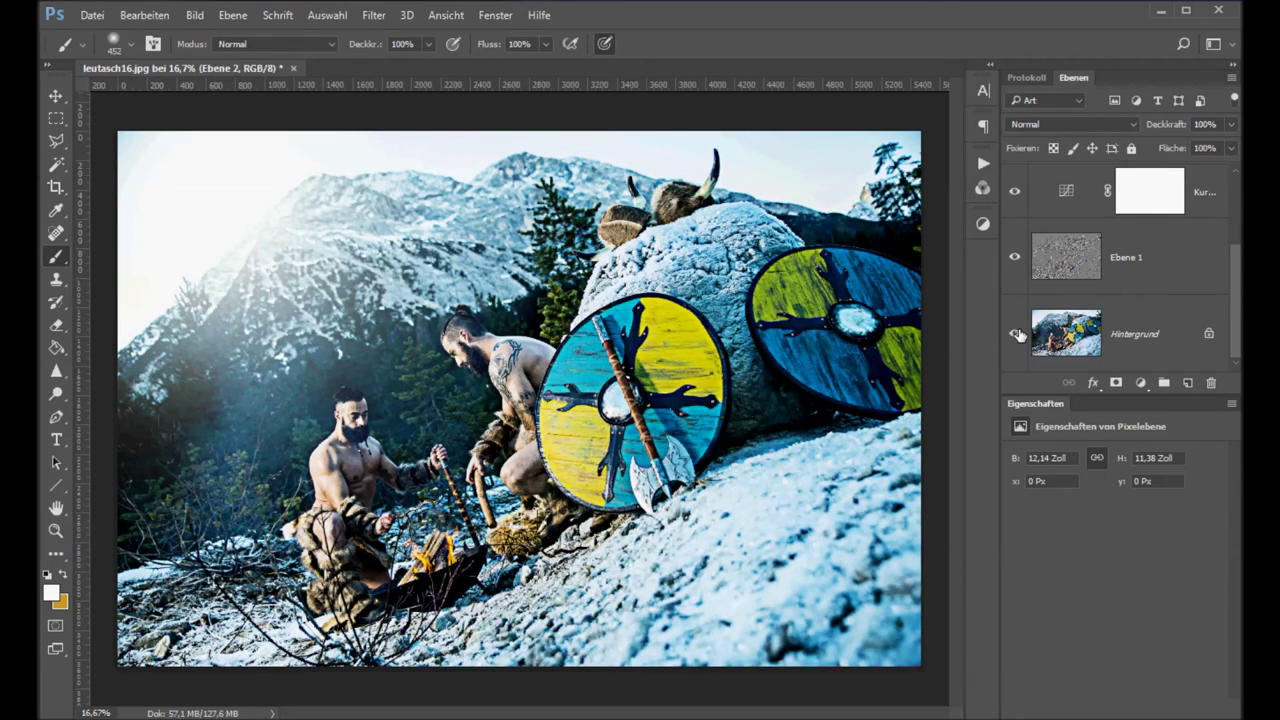
Alt-toggle the Hintergrund eye to switch between the original photo and the finished edit.
{"action": "left_click", "coordinate": [1017, 335], "text": "alt"}
{"action": "left_click", "coordinate": [1017, 335], "text": "alt"}
{"action": "left_click", "coordinate": [1017, 335], "text": "alt"}
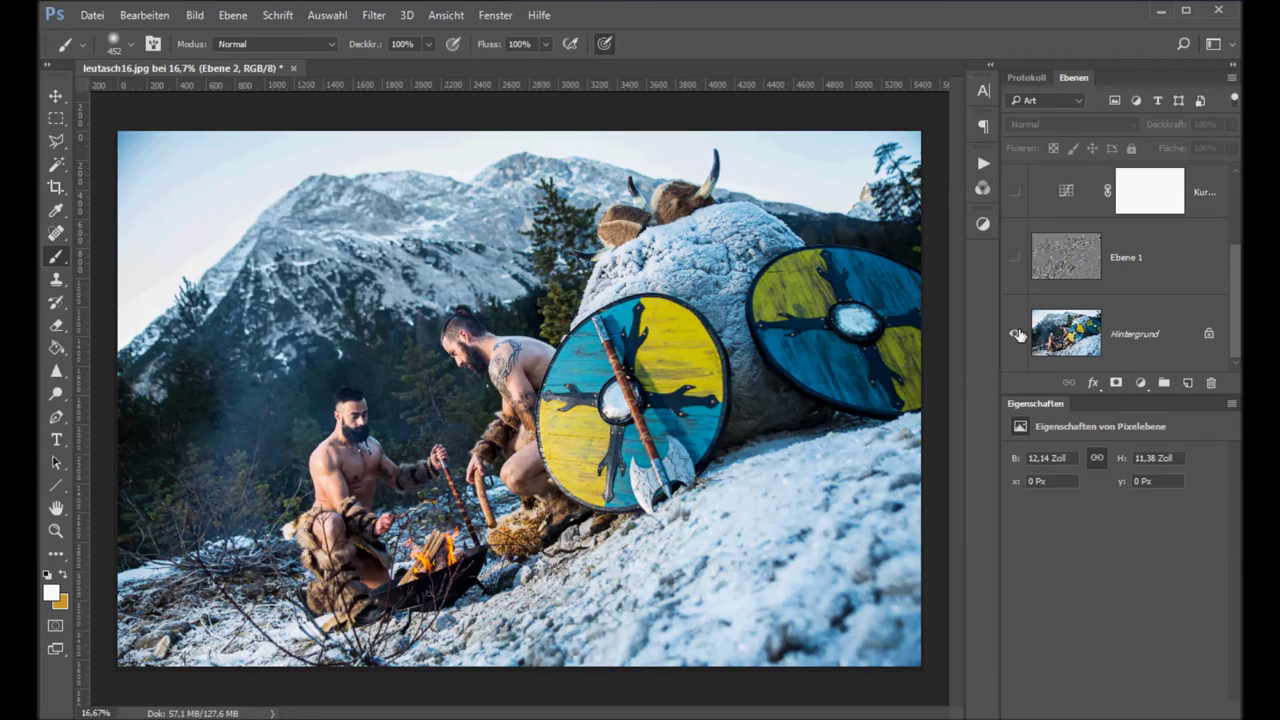
{"action": "left_click", "coordinate": [1017, 335], "text": "alt"}
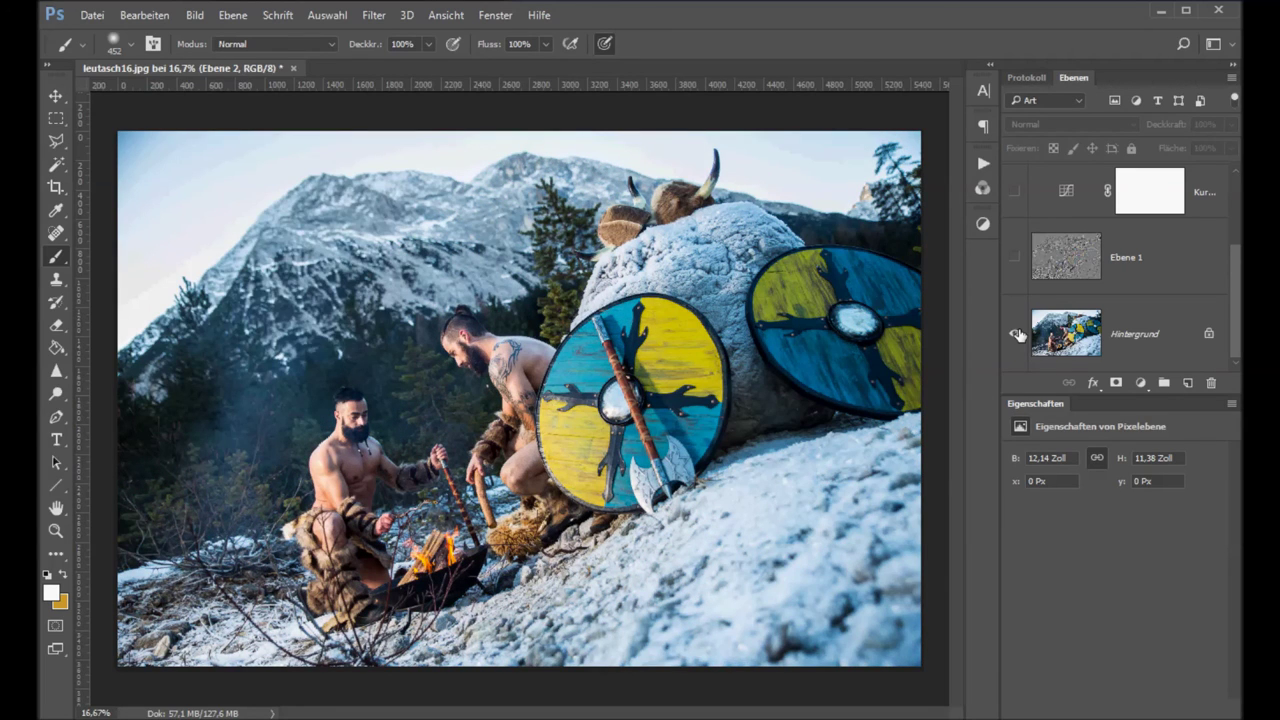